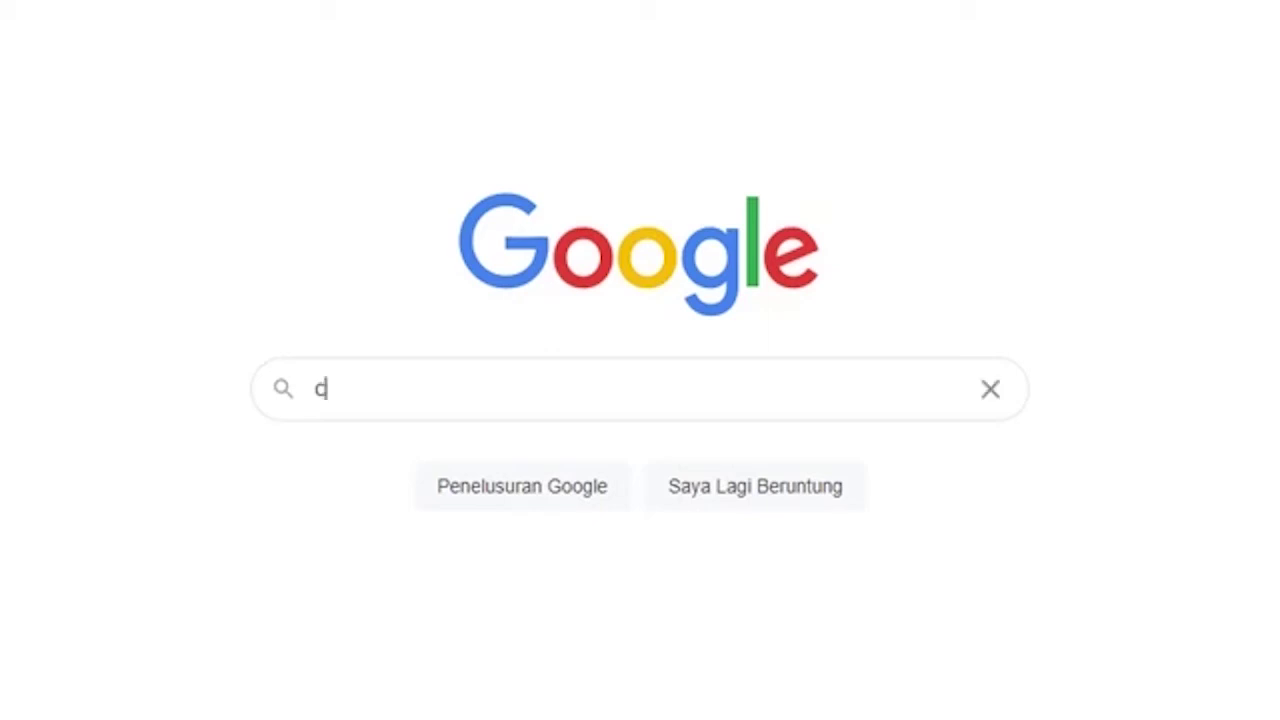
Search Google for 'cara membuat bangun ruang segi 3,4,5 dst di sketchup'
type("at bangun ruang segi 3,4,5 dst di ")
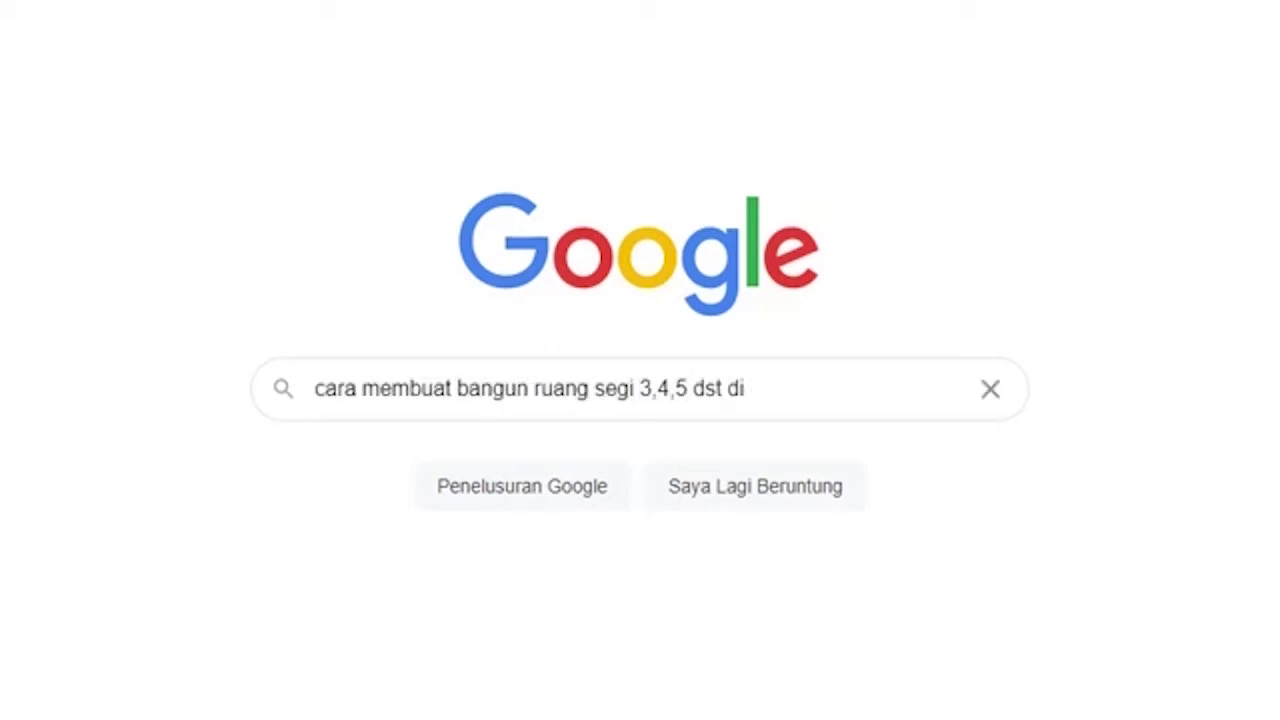
type("sketchup")
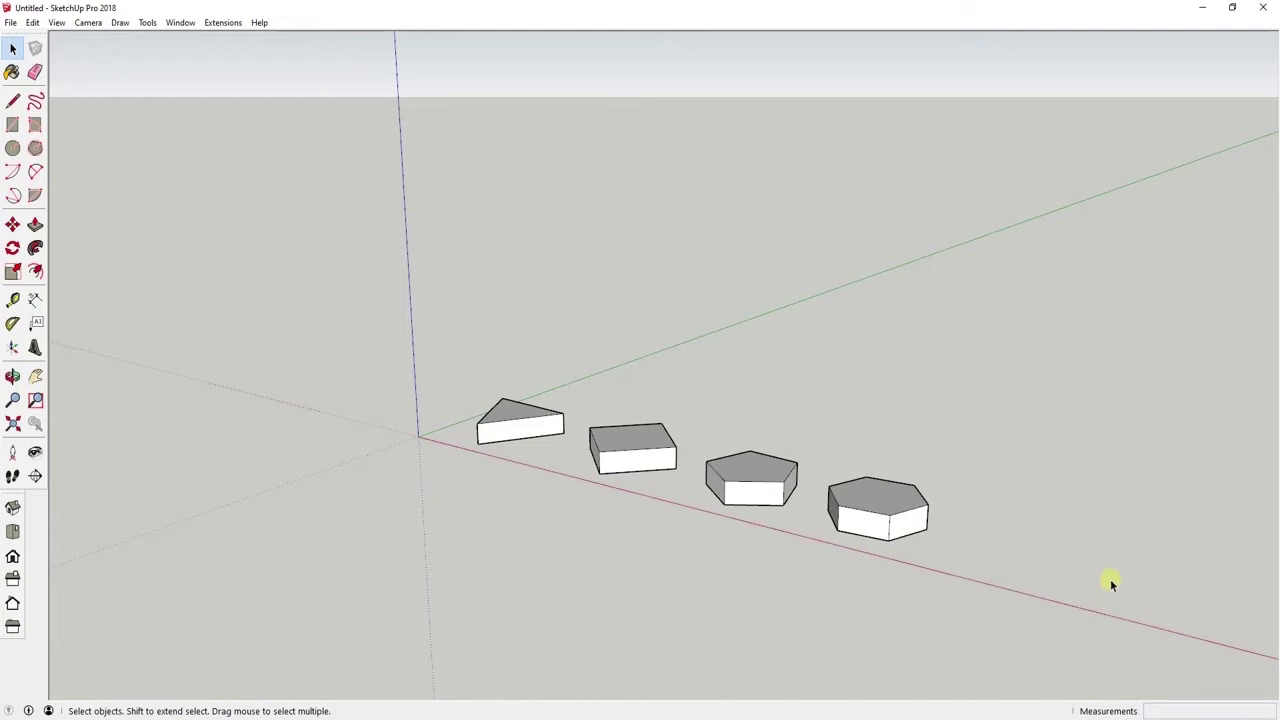
Orbit around the sample prisms, selecting the triangular, square, pentagonal and hexagonal ones in turn
key("o")
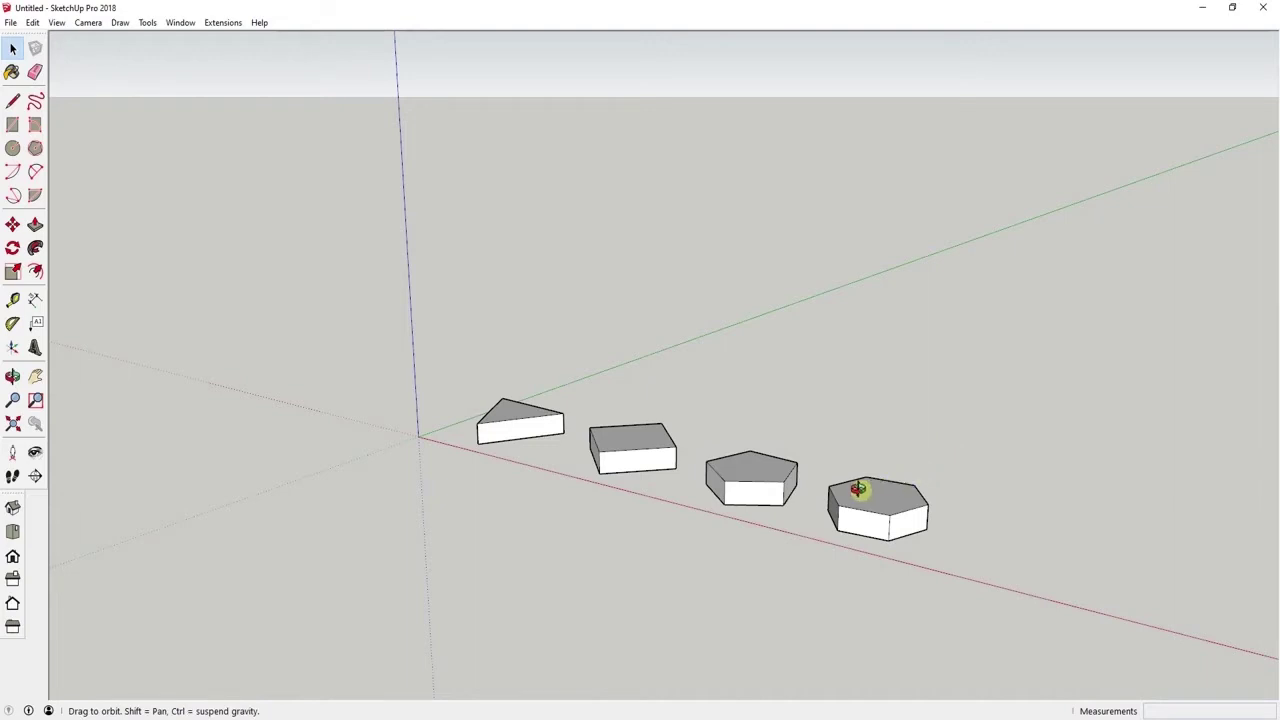
mouse_move(859, 489)
left_mouse_down()
mouse_move(789, 509)
mouse_move(806, 551)
mouse_move(1037, 551)
left_mouse_up()
key("space")
mouse_move(697, 484)
middle_mouse_down()
mouse_move(526, 477)
mouse_move(656, 478)
middle_mouse_up()
left_click_drag(533, 408, 394, 526)
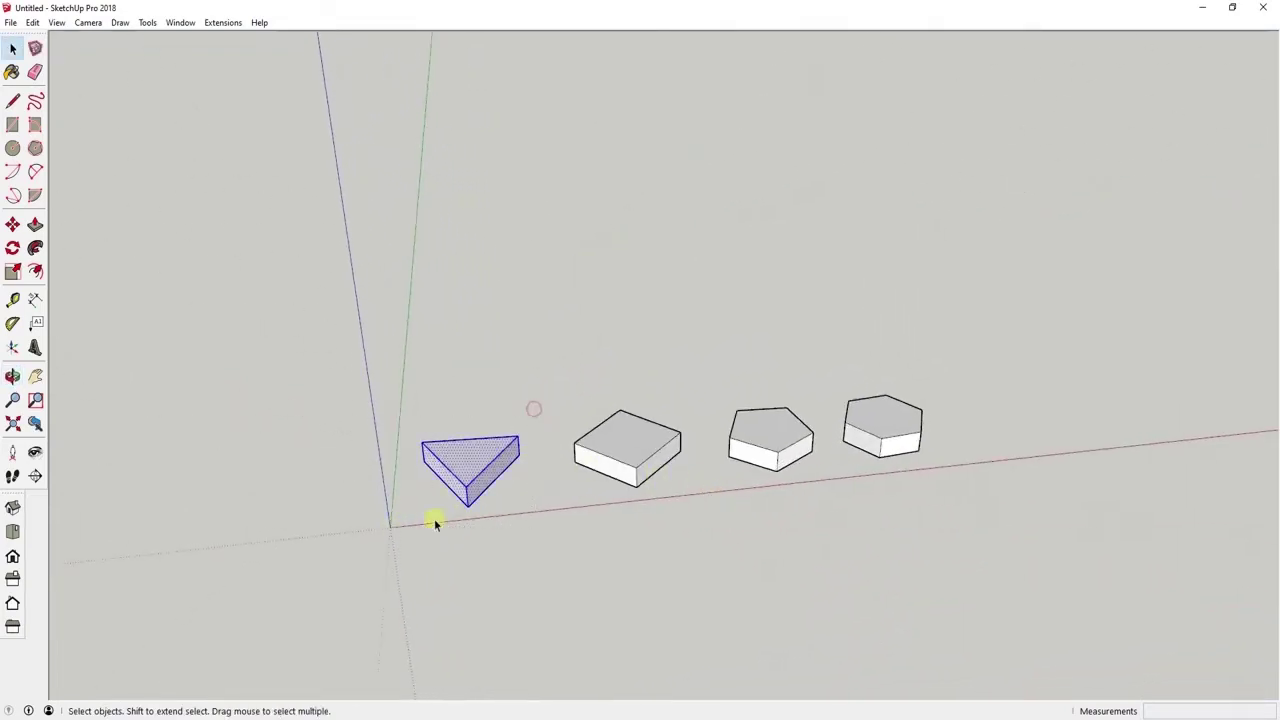
left_click_drag(688, 383, 563, 519)
left_click_drag(806, 377, 702, 545)
mouse_move(944, 356)
left_mouse_down()
mouse_move(835, 495)
mouse_move(845, 499)
left_mouse_up()
left_click(973, 419)
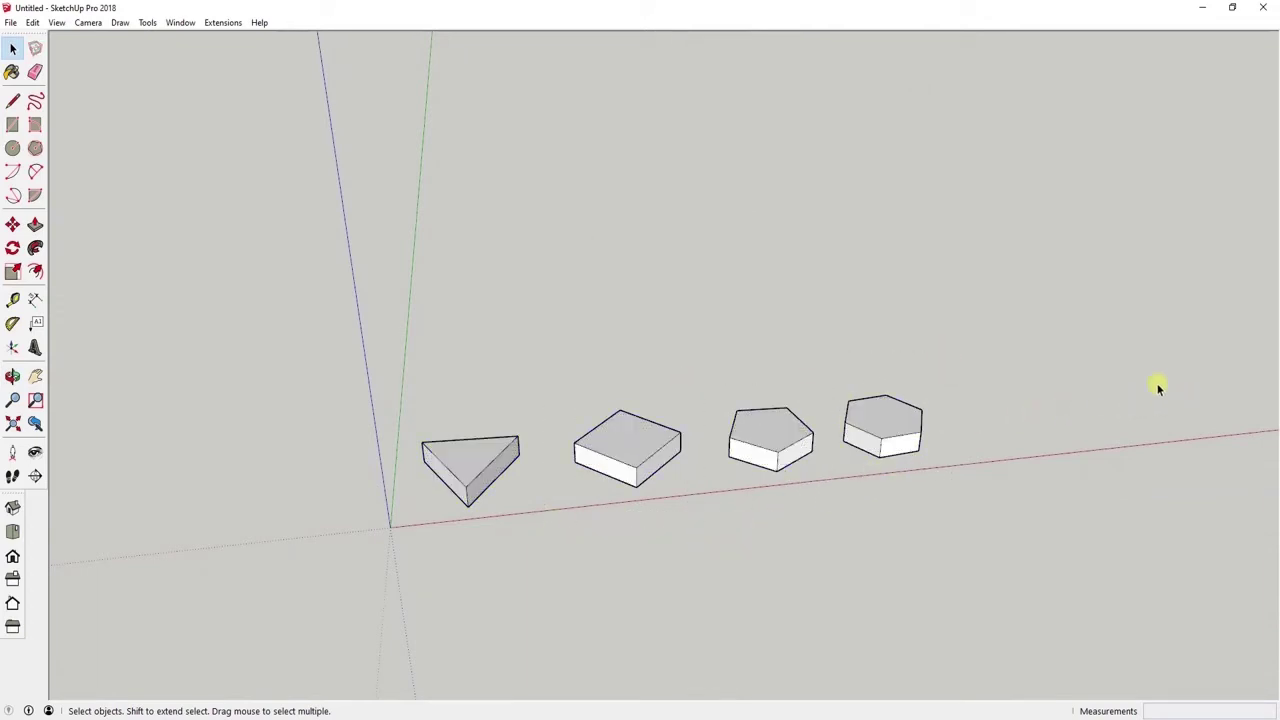
Recentre the view, box-select all four sample prisms and delete them
key("h")
mouse_move(955, 432)
left_mouse_down()
mouse_move(786, 423)
mouse_move(771, 500)
left_mouse_up()
key("space")
left_click(771, 516)
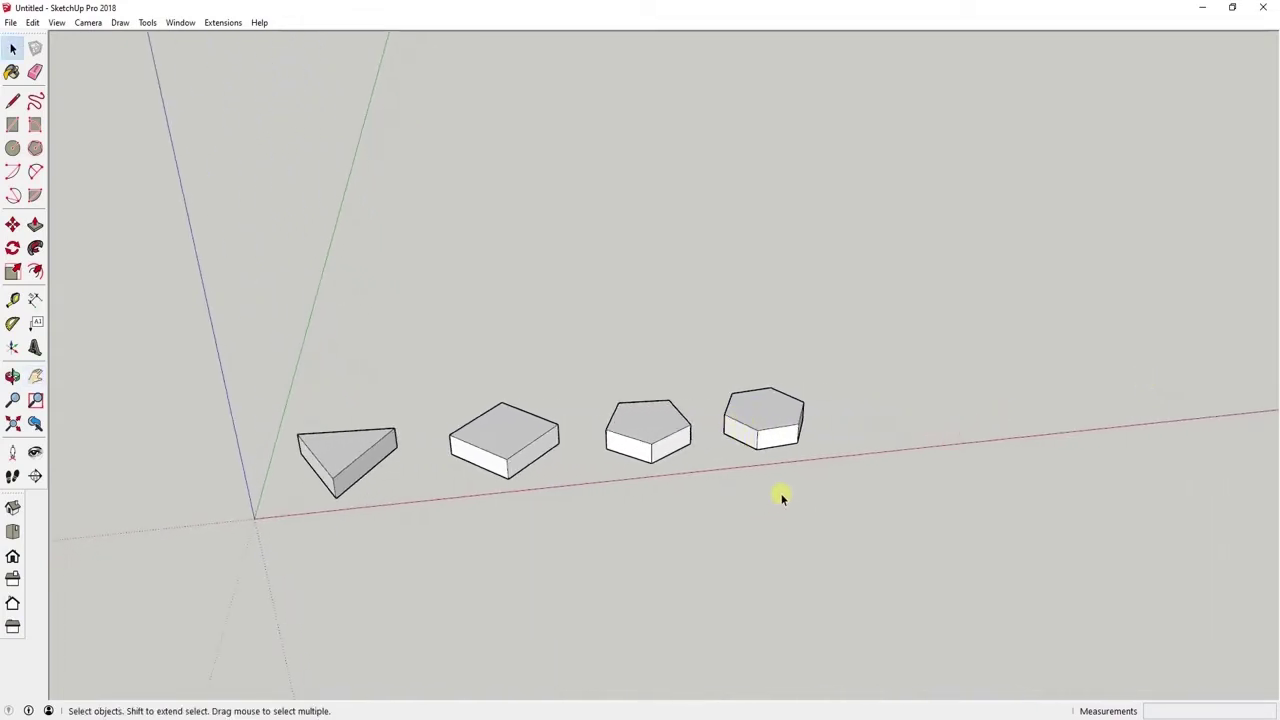
key("o")
mouse_move(563, 491)
left_mouse_down()
mouse_move(772, 497)
mouse_move(666, 503)
mouse_move(486, 437)
mouse_move(331, 443)
mouse_move(306, 516)
left_mouse_up()
key("space")
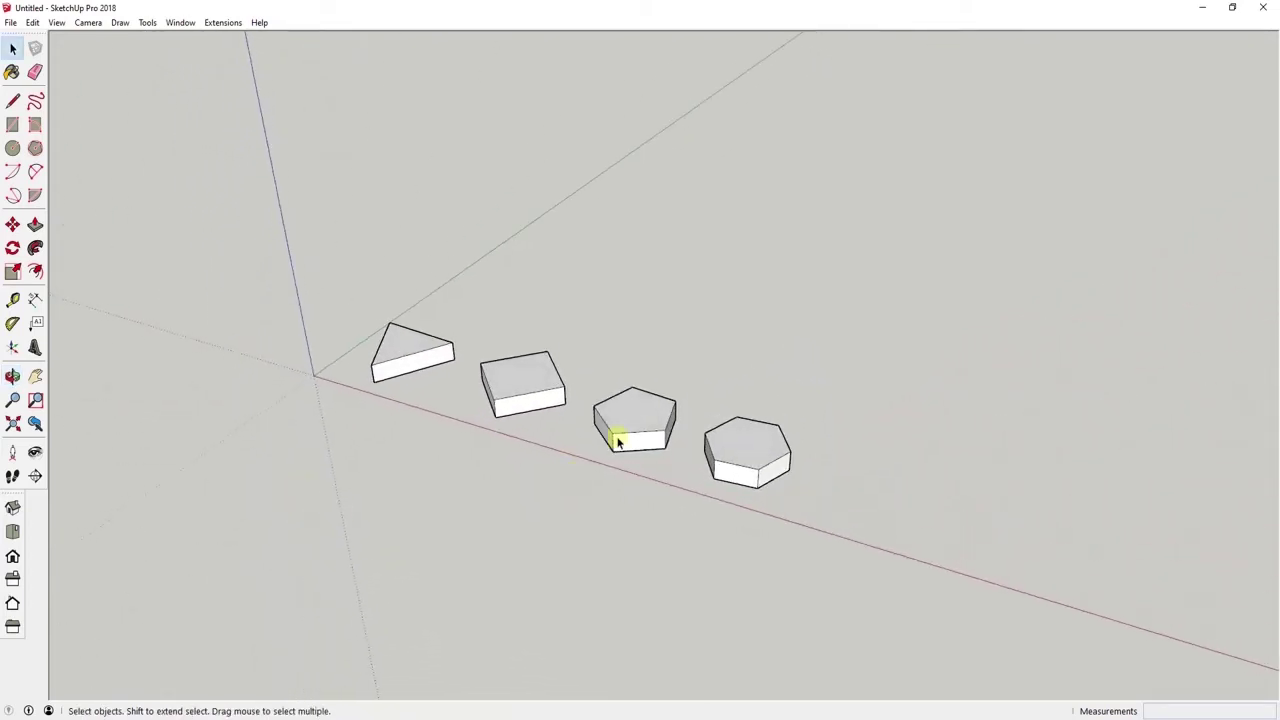
mouse_move(830, 293)
left_mouse_down()
mouse_move(397, 468)
mouse_move(341, 517)
mouse_move(338, 542)
left_mouse_up()
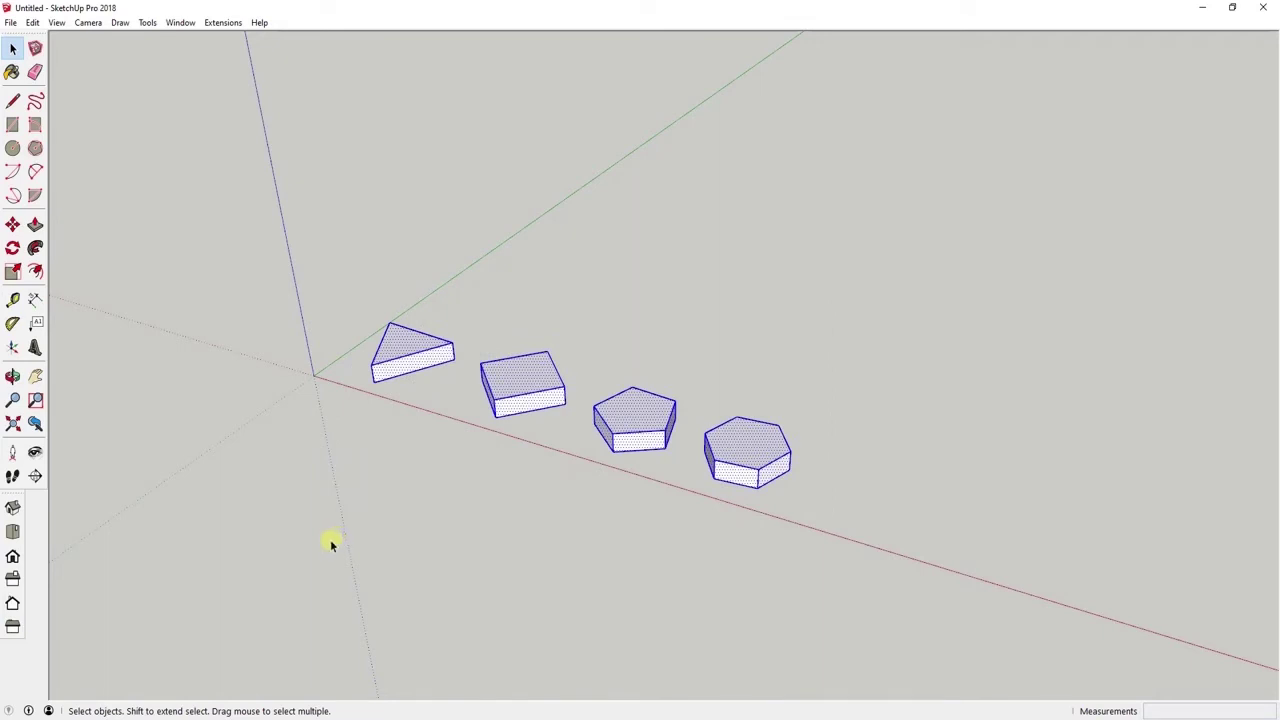
key("Delete")
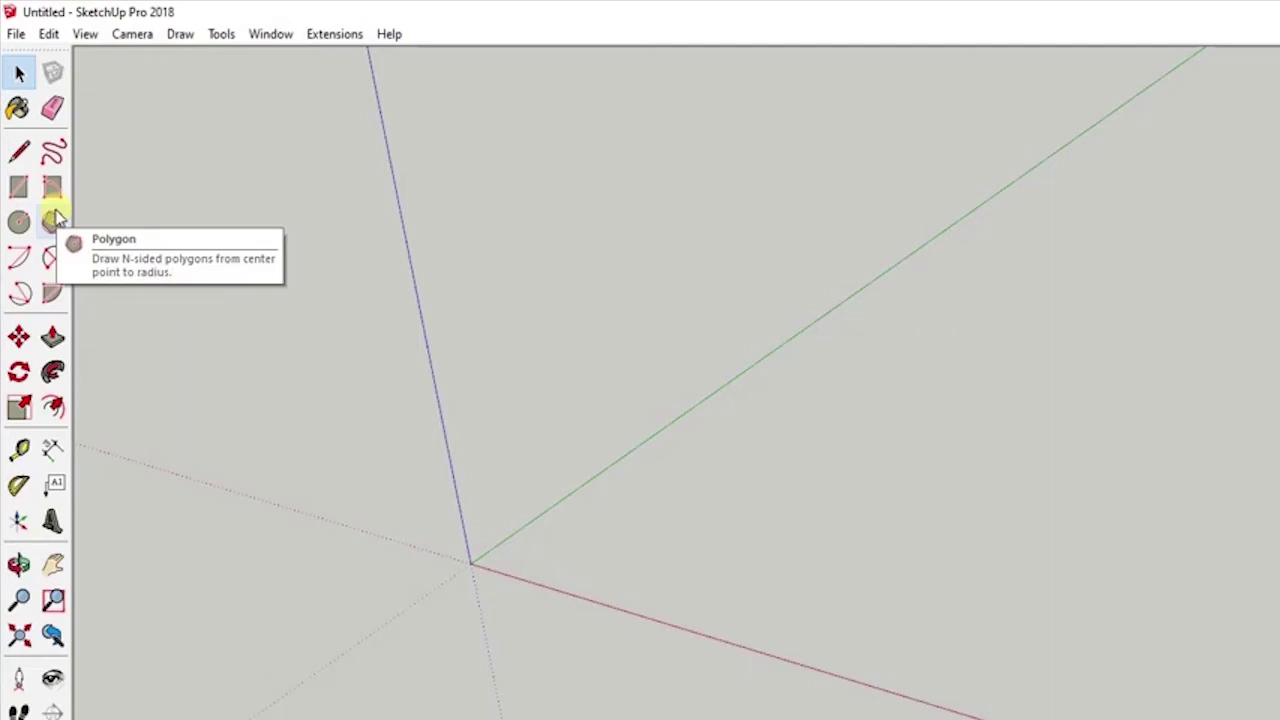
Draw a 3-sided polygon with a 520mm radius centred near the origin
left_click(54, 220)
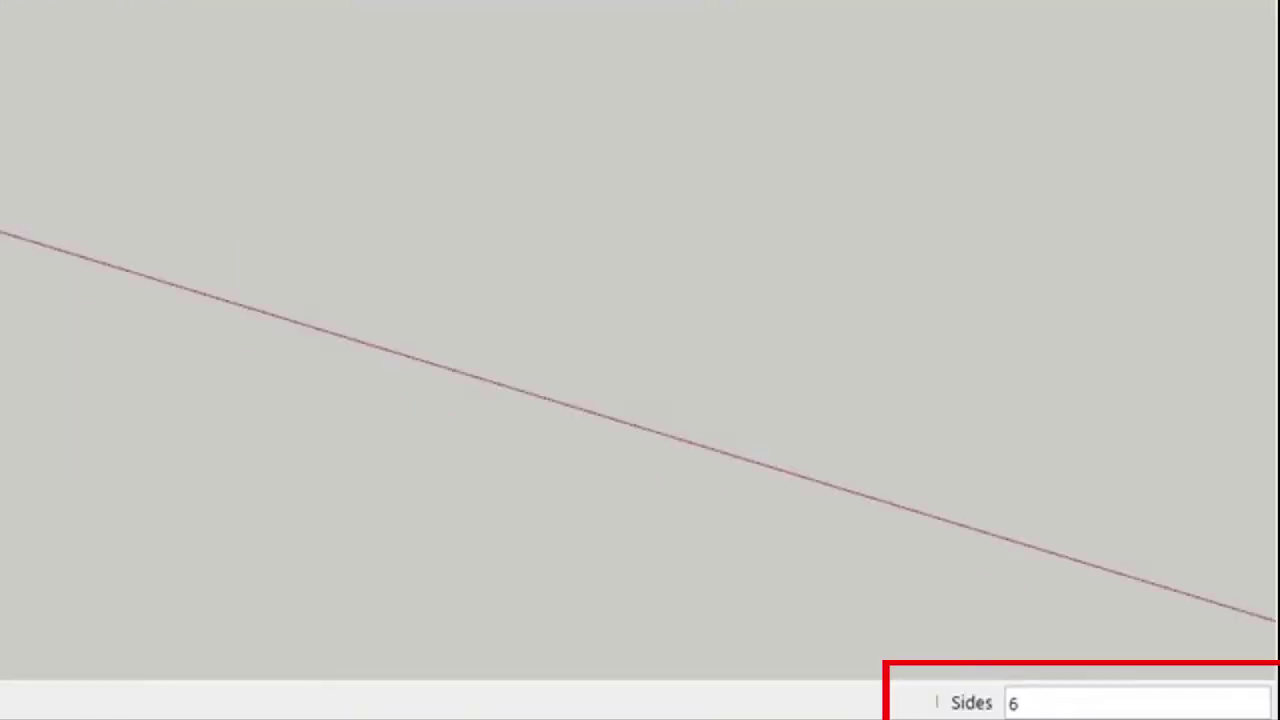
type("3")
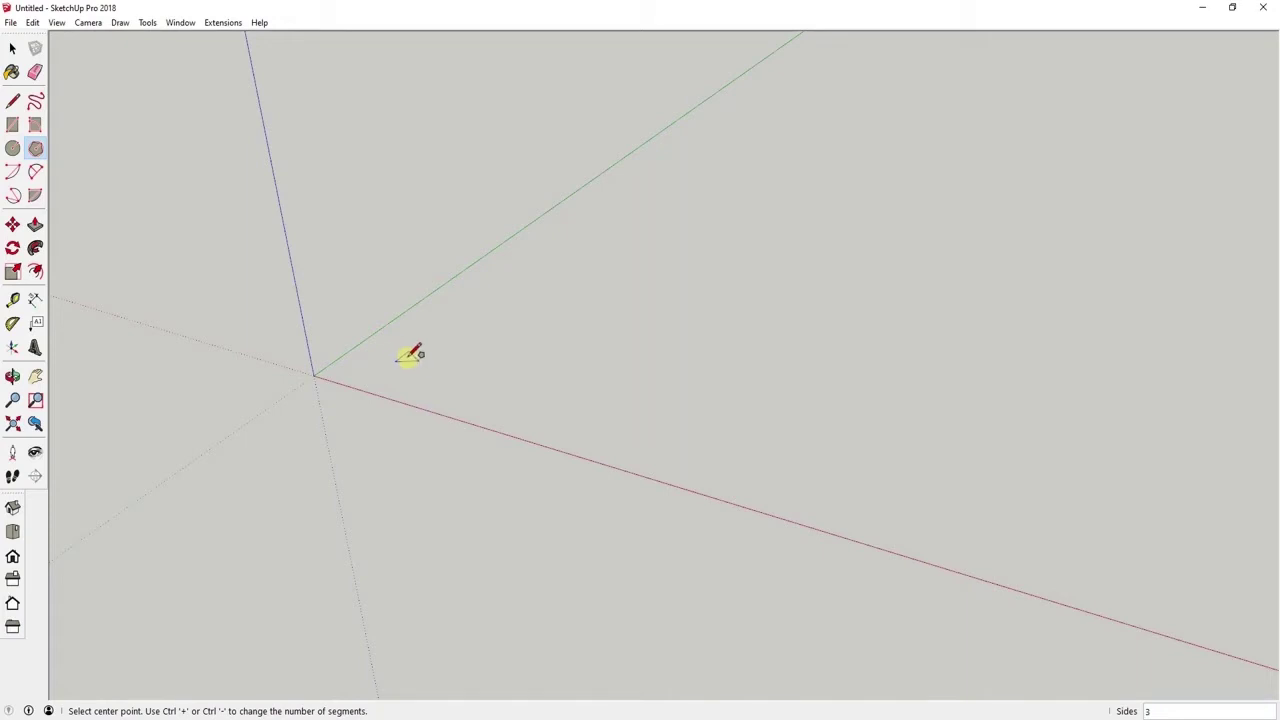
scroll(405, 352, "up", 2)
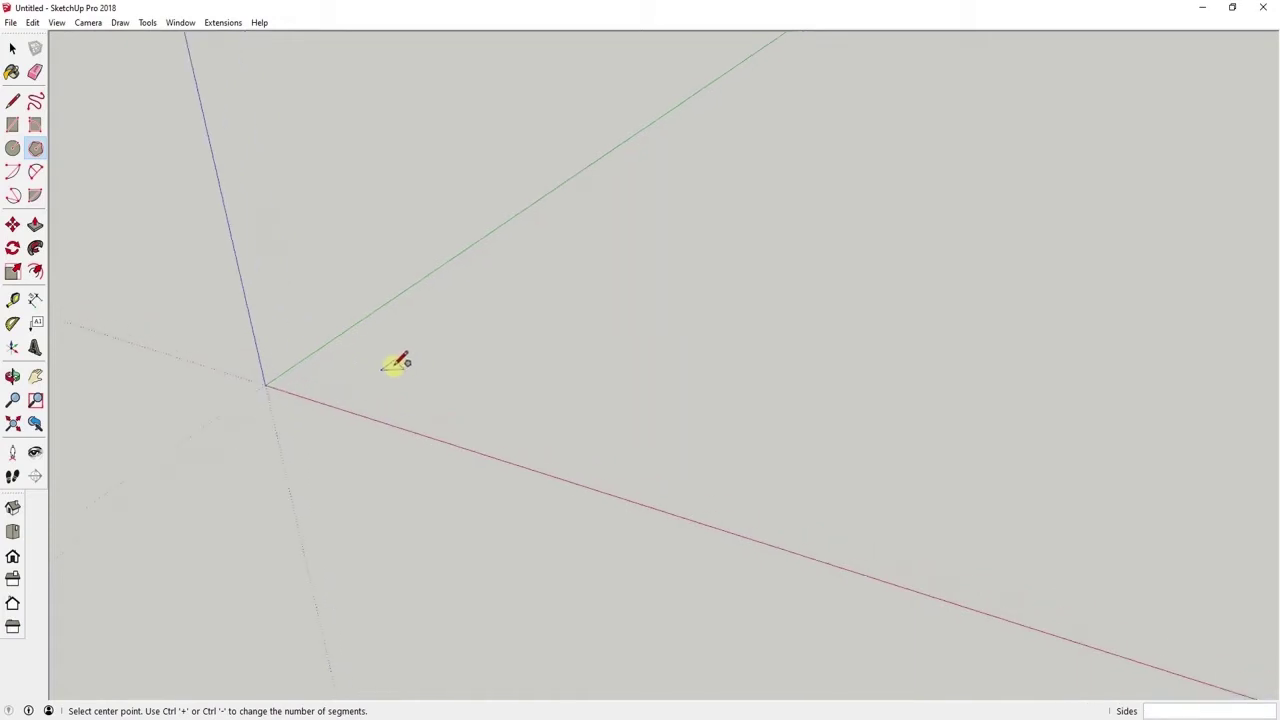
left_click(400, 358)
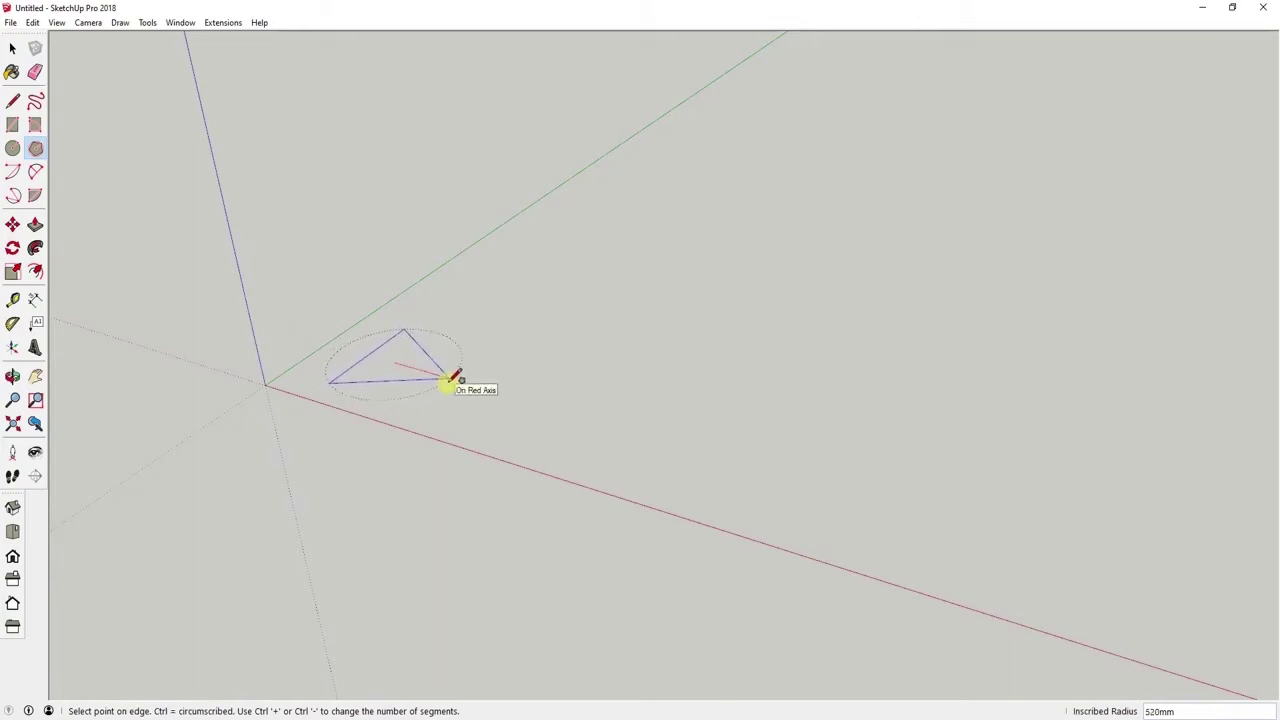
left_click(452, 377)
key("space")
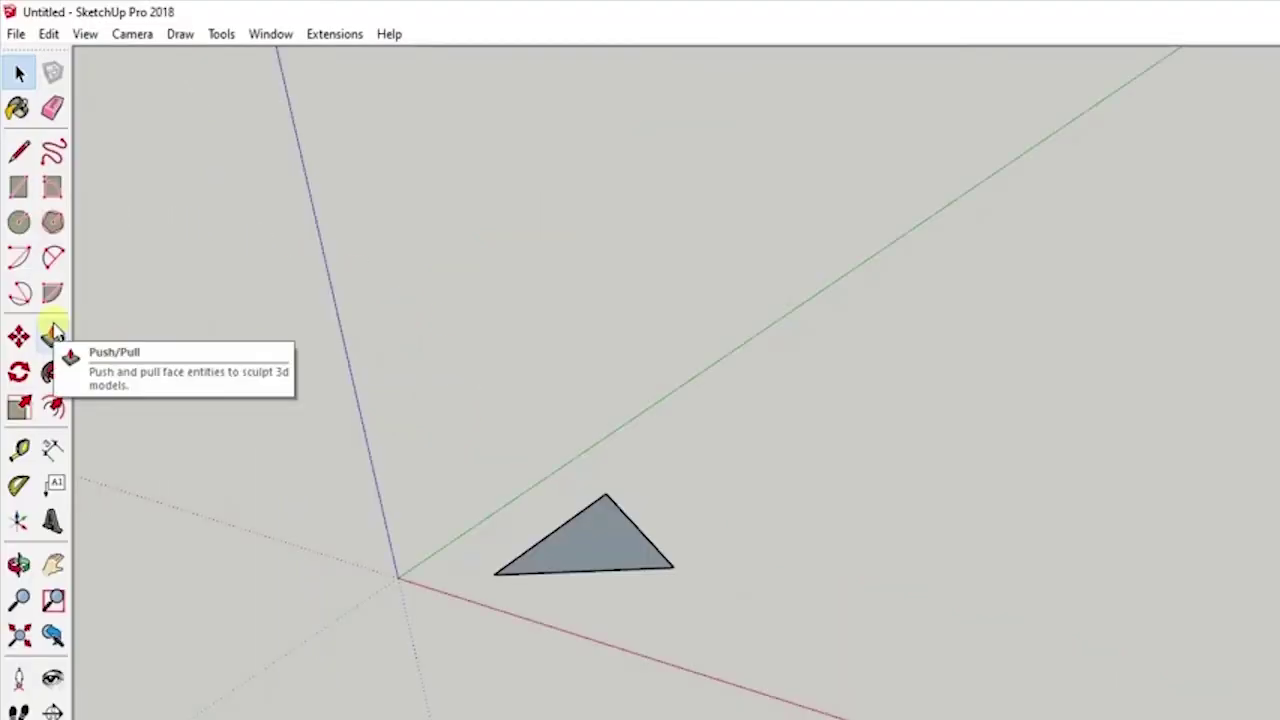
Push/pull the triangle up 300mm into a prism and orbit to view it
left_click(55, 335)
left_click_drag(416, 370, 424, 334)
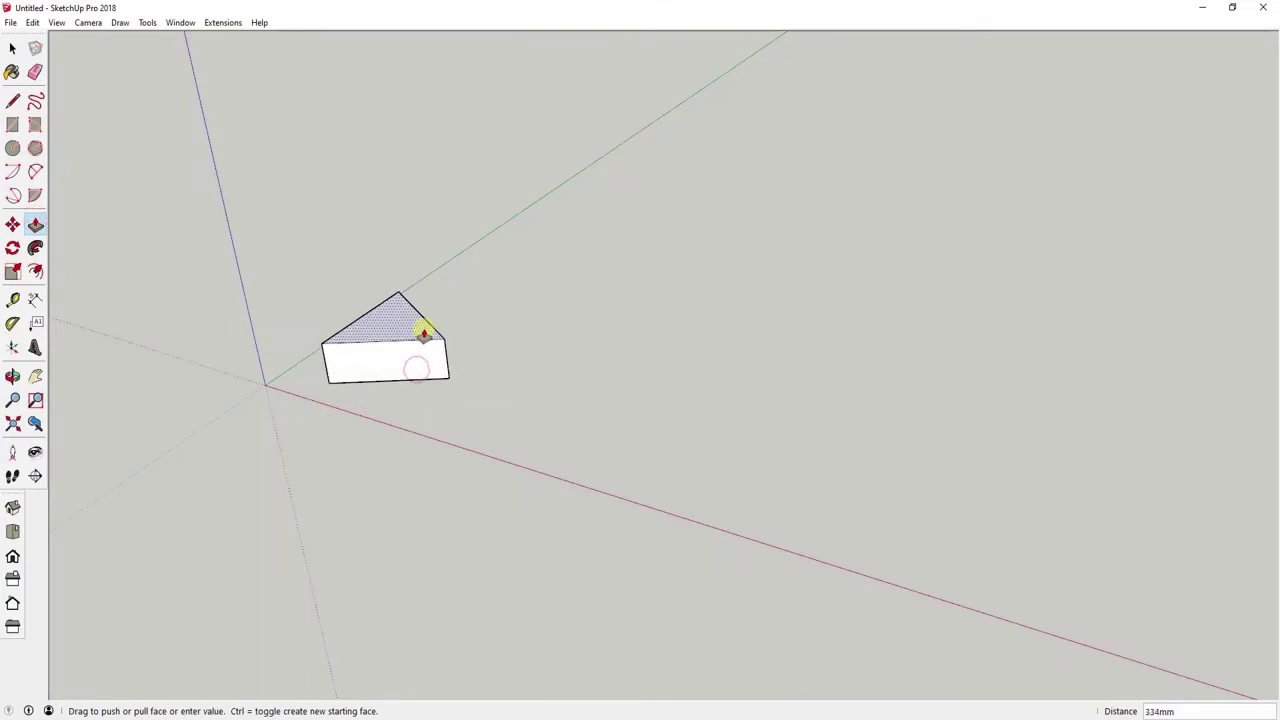
type("300")
key("Return")
key("space")
mouse_move(350, 370)
middle_mouse_down()
mouse_move(397, 391)
mouse_move(648, 432)
mouse_move(863, 417)
mouse_move(629, 486)
mouse_move(366, 432)
middle_mouse_up()
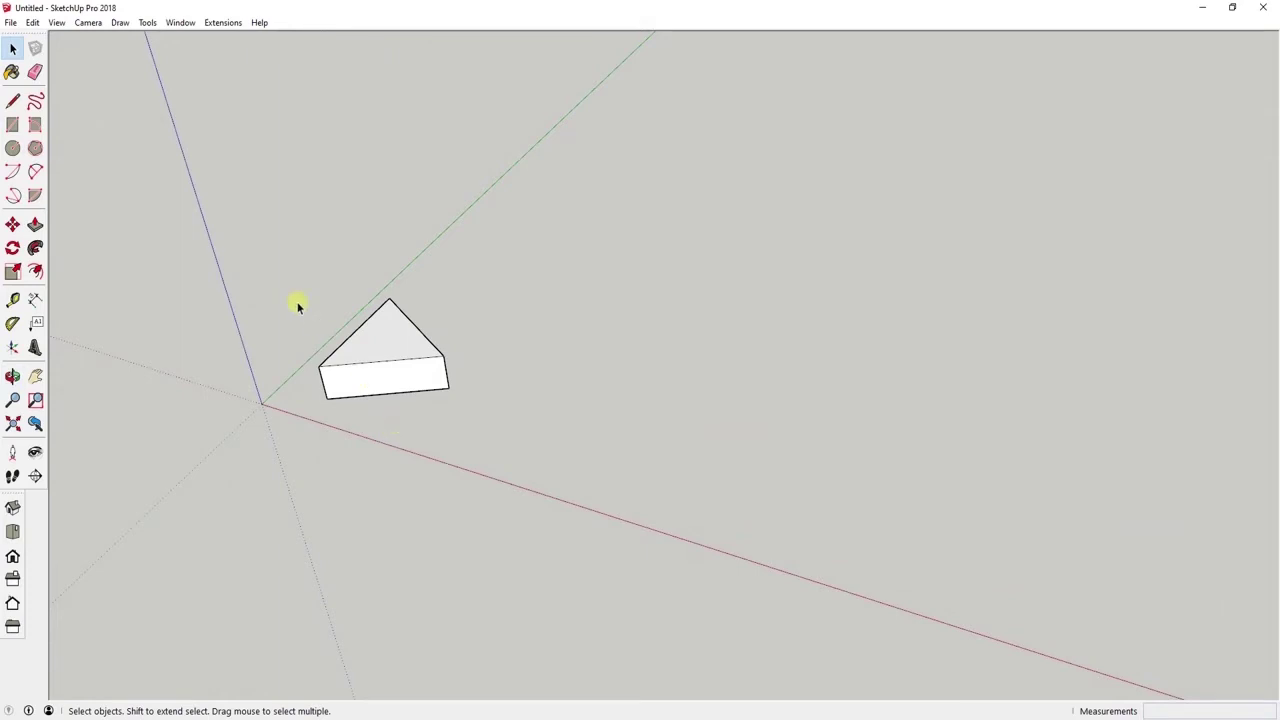
Draw a 4-sided polygon face to the right of the triangular prism
left_click(36, 148)
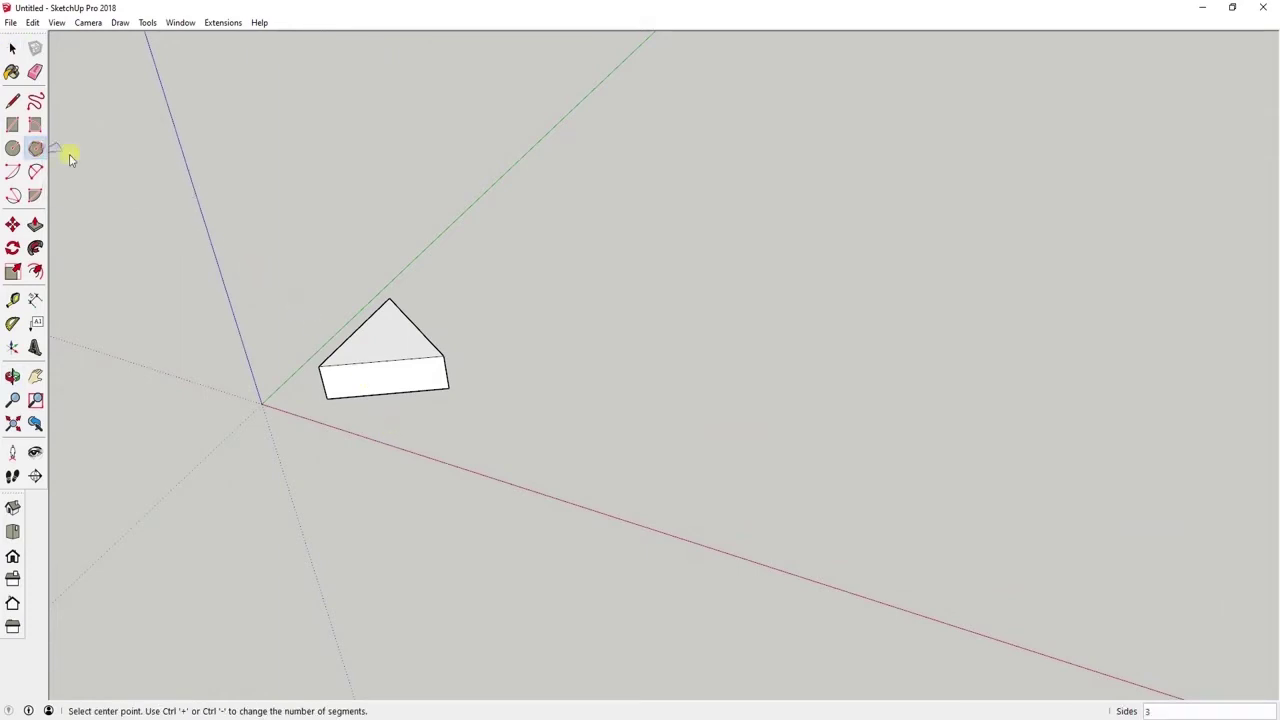
left_click(561, 403)
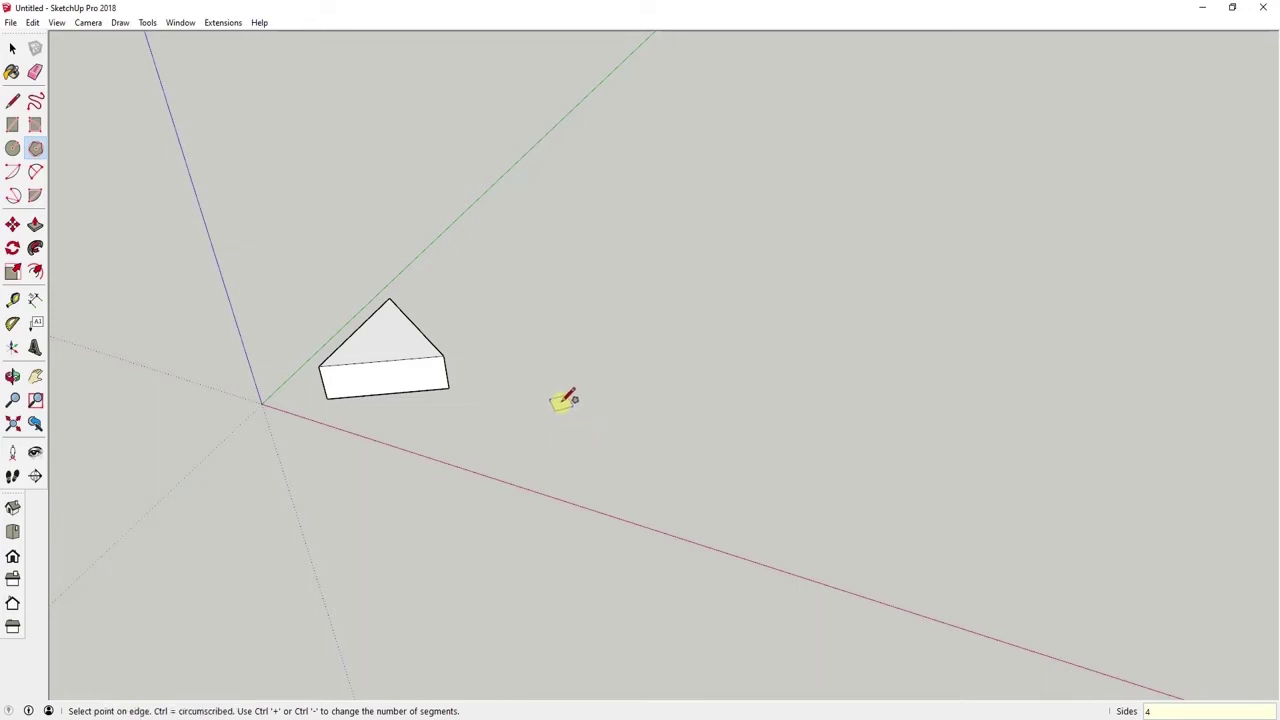
left_click(641, 412)
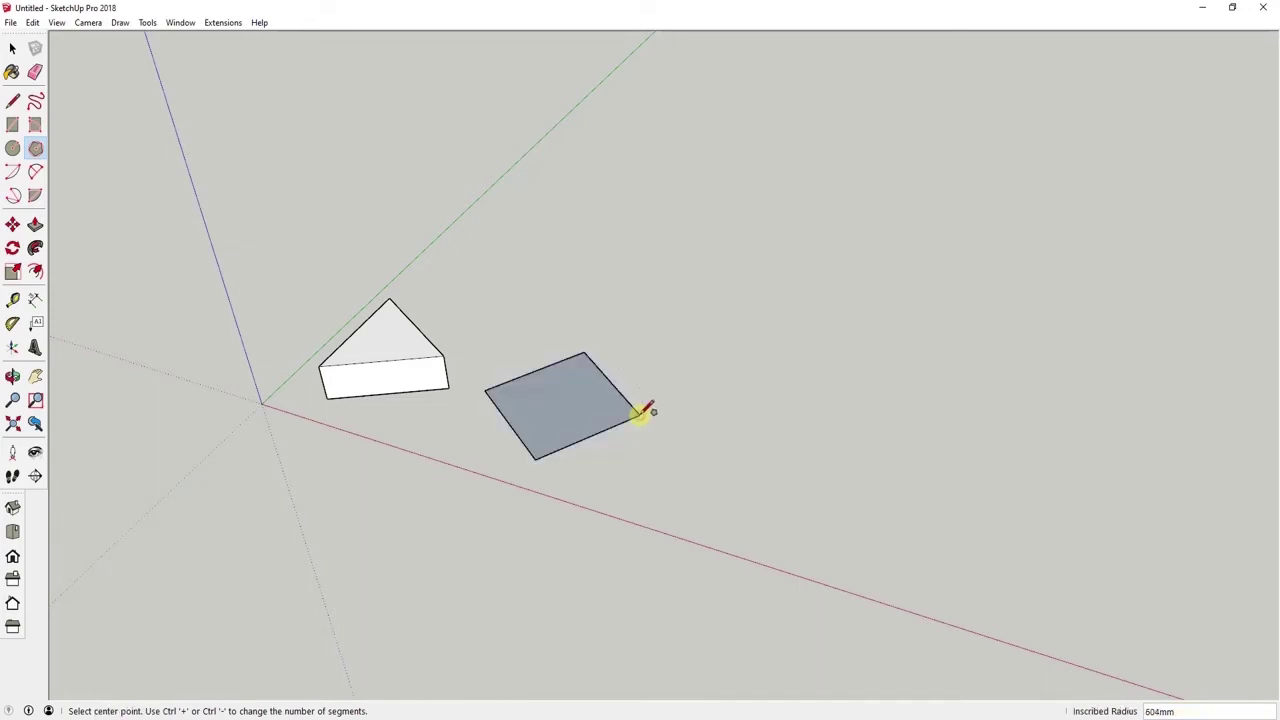
Extrude the square face up to the triangular prism's 300mm height
left_click(35, 225)
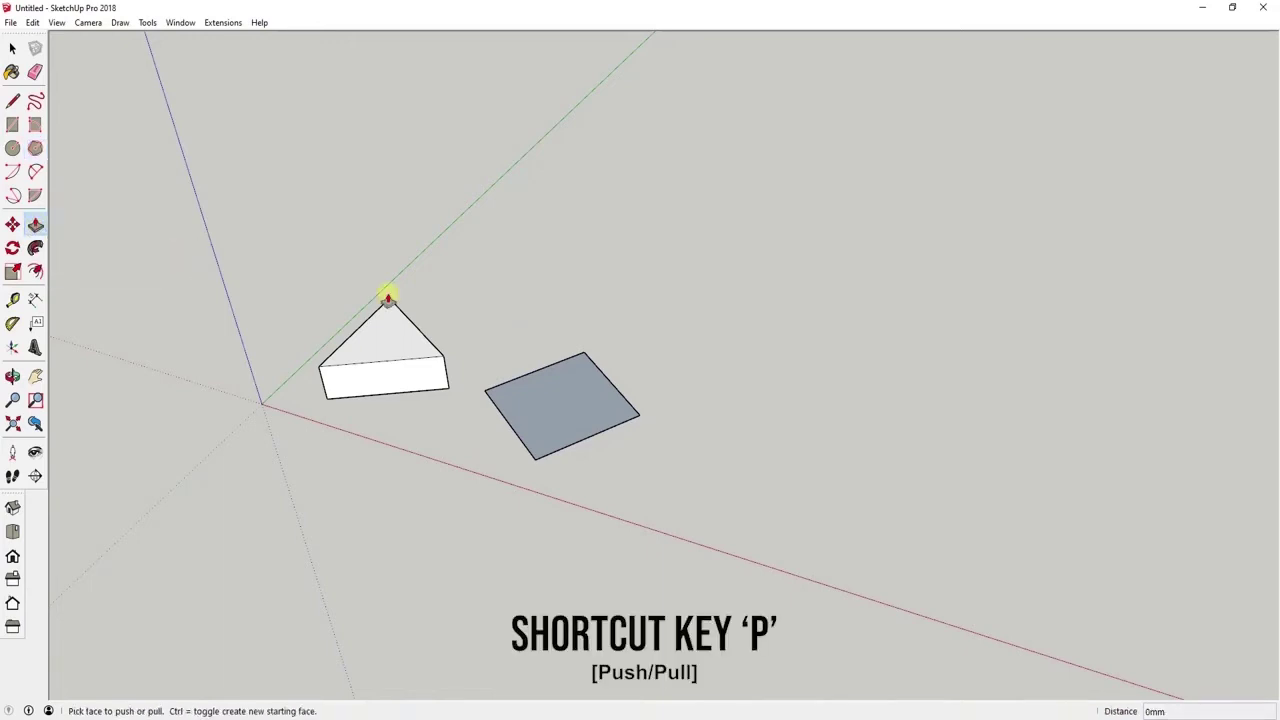
left_click(578, 407)
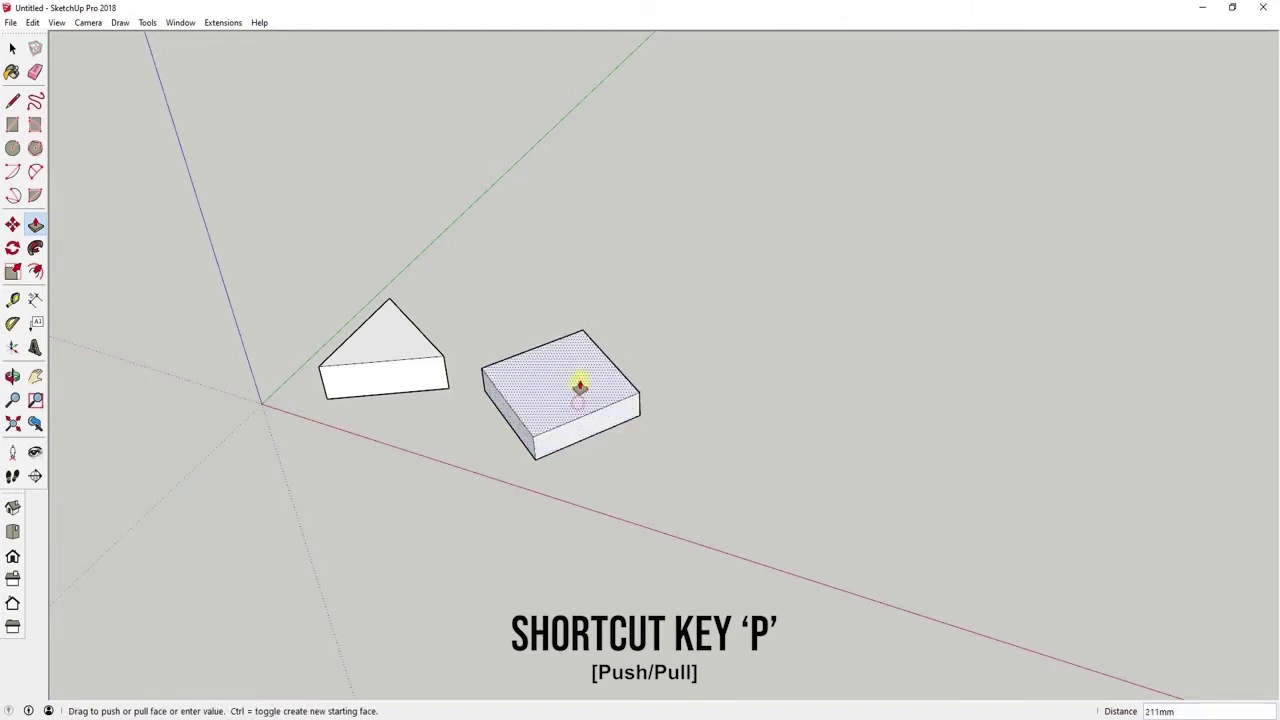
left_click(447, 358)
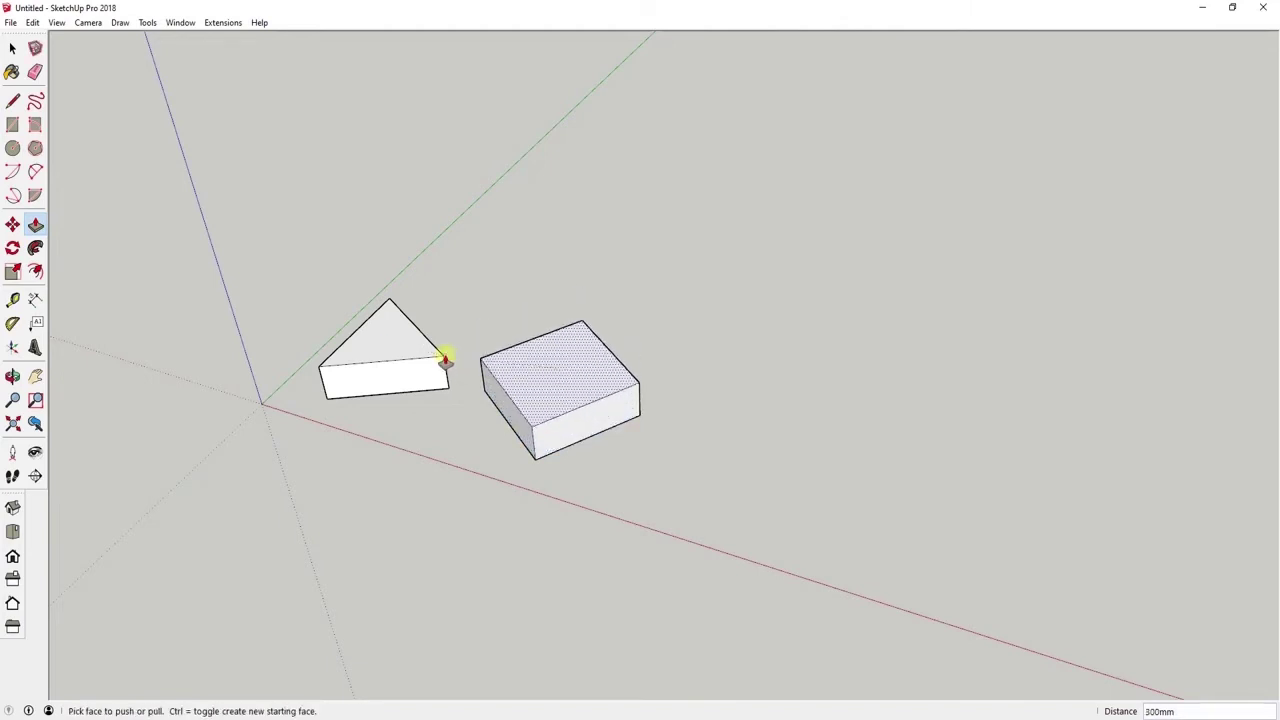
key("space")
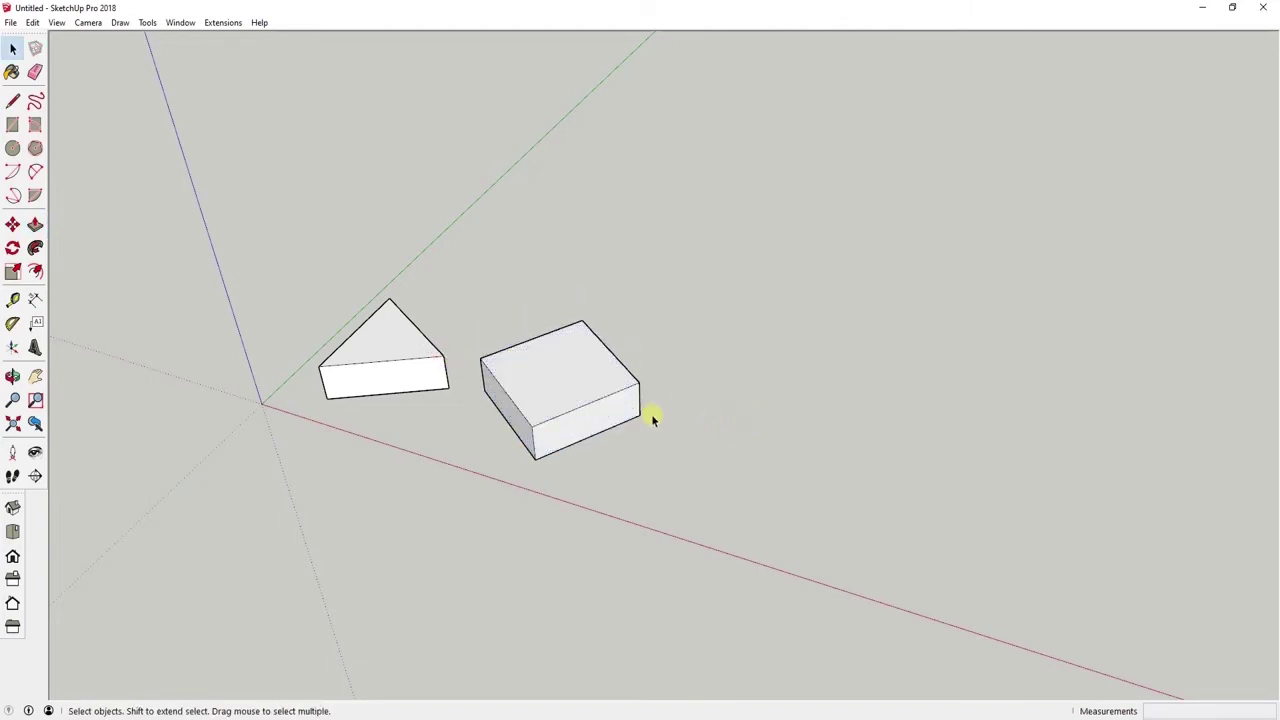
left_click(36, 148)
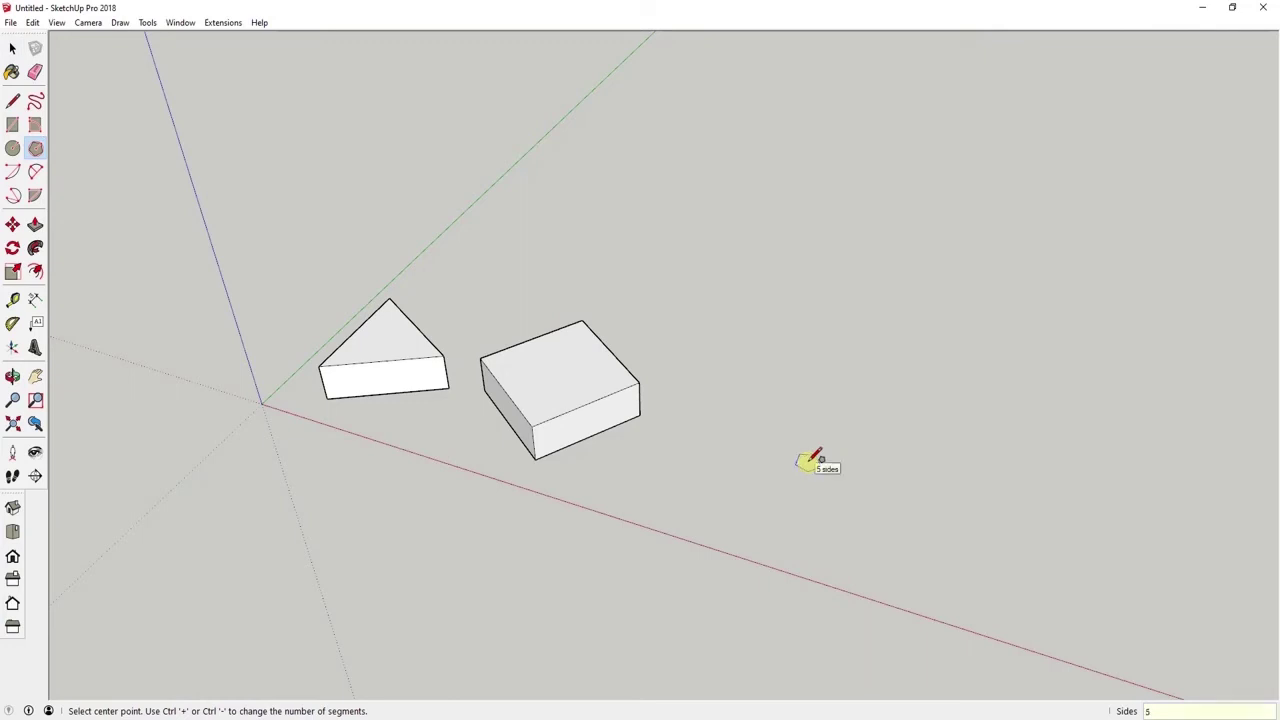
Draw a pentagon right of the square box and pull it up to the same 300mm height
left_click(779, 450)
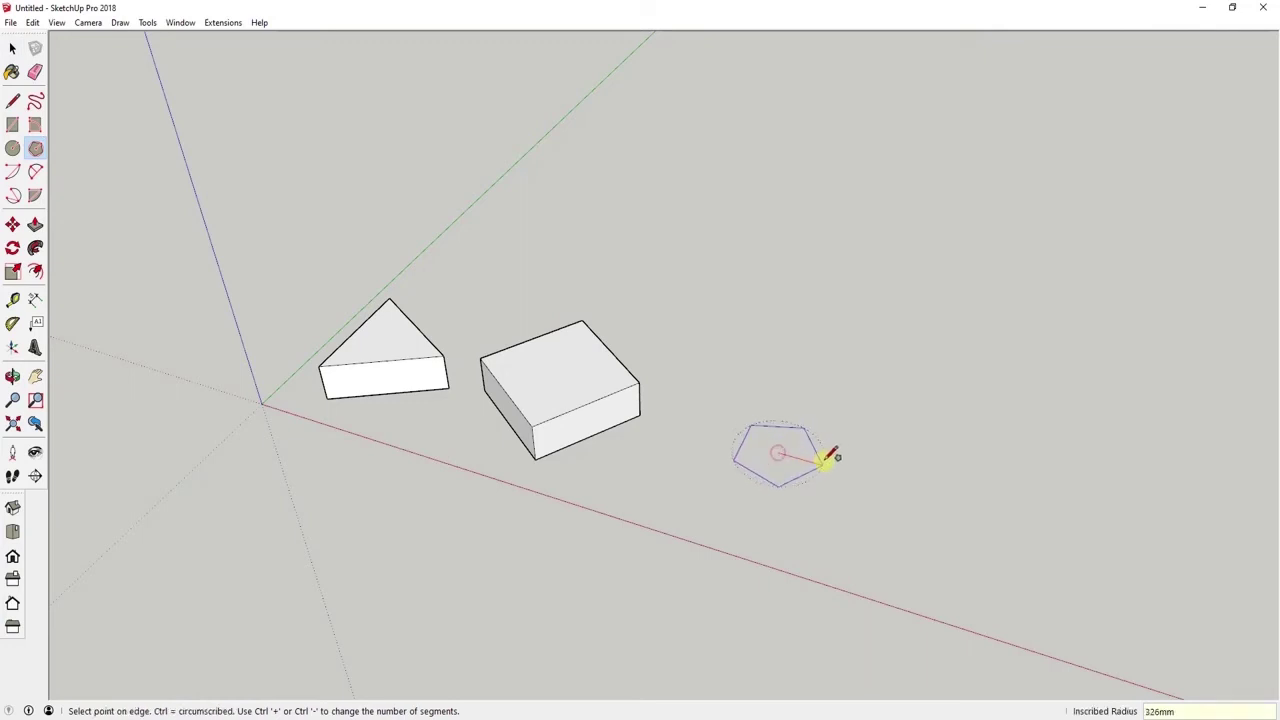
left_click(877, 470)
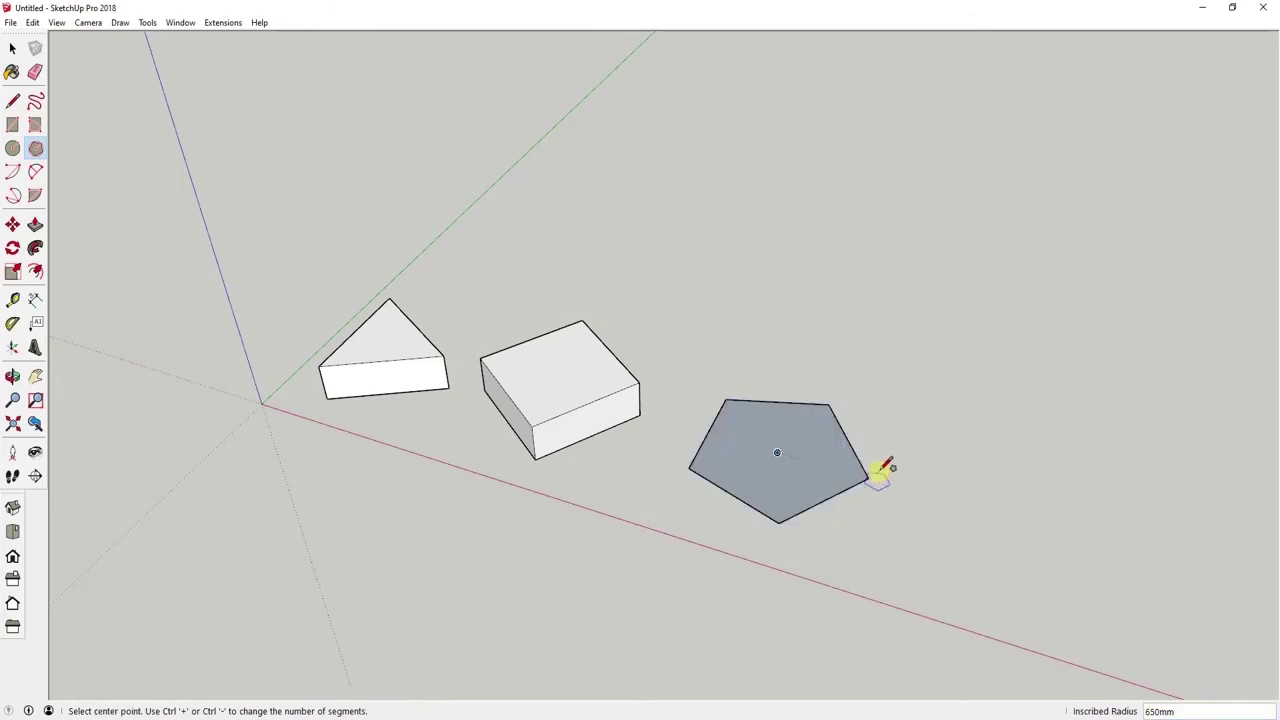
key("p")
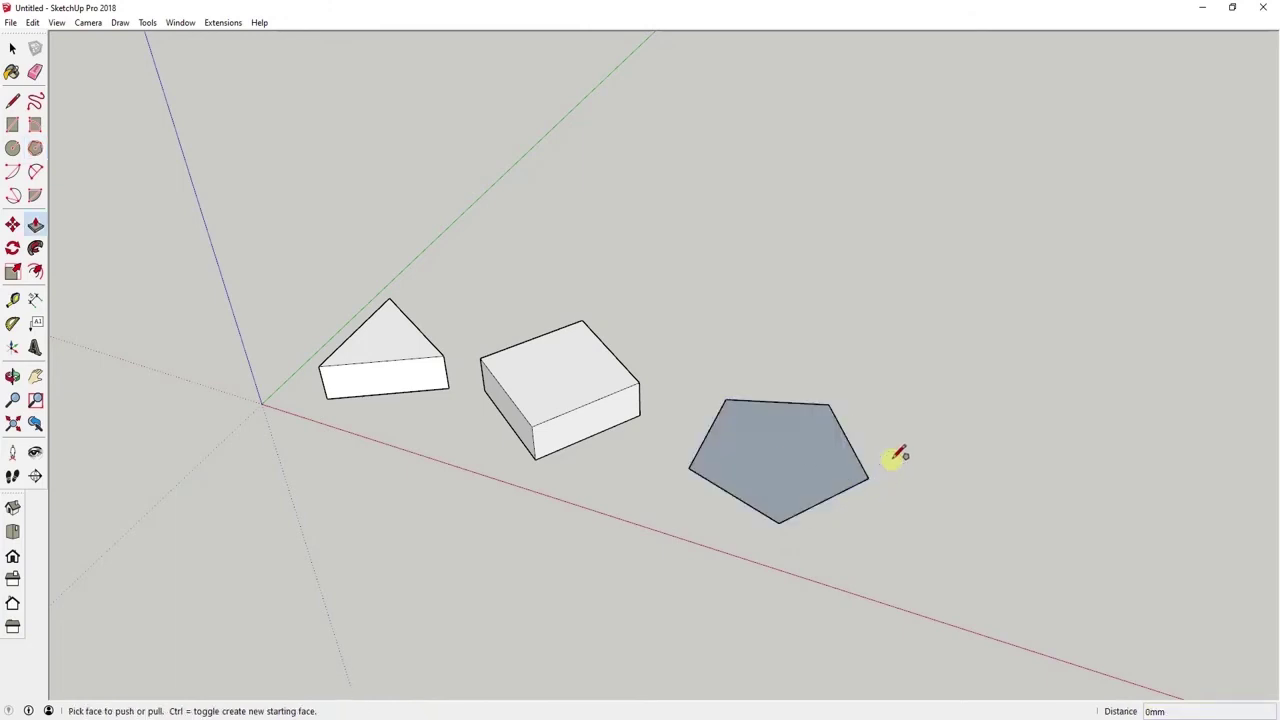
mouse_move(777, 447)
left_mouse_down()
mouse_move(773, 421)
mouse_move(637, 384)
left_mouse_up()
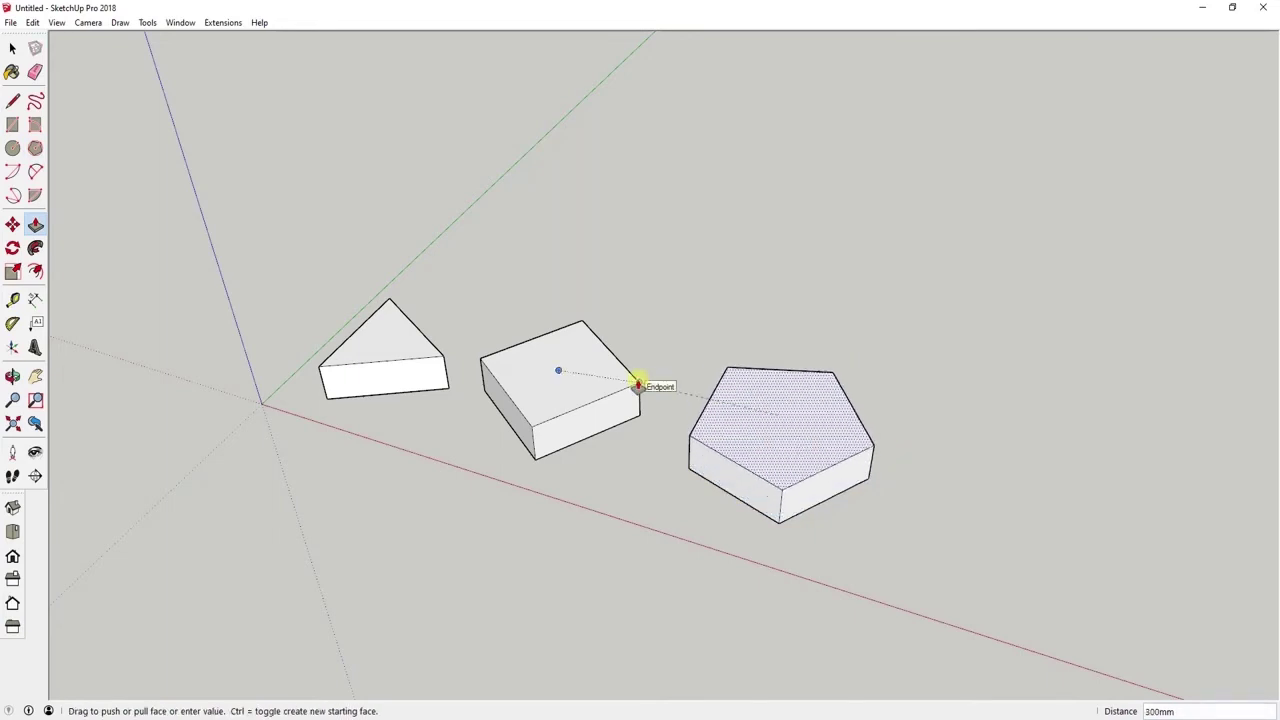
left_click_drag(637, 384, 640, 381)
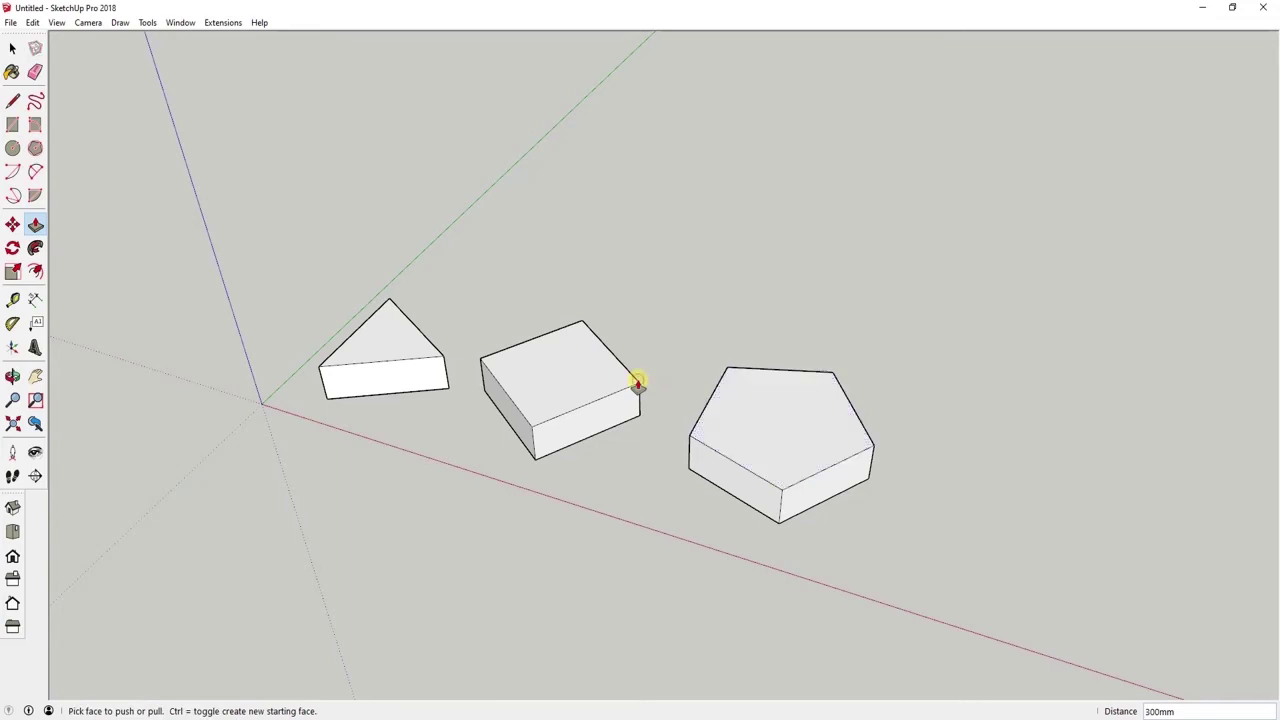
key("space")
key("h")
left_click_drag(934, 503, 786, 451)
key("space")
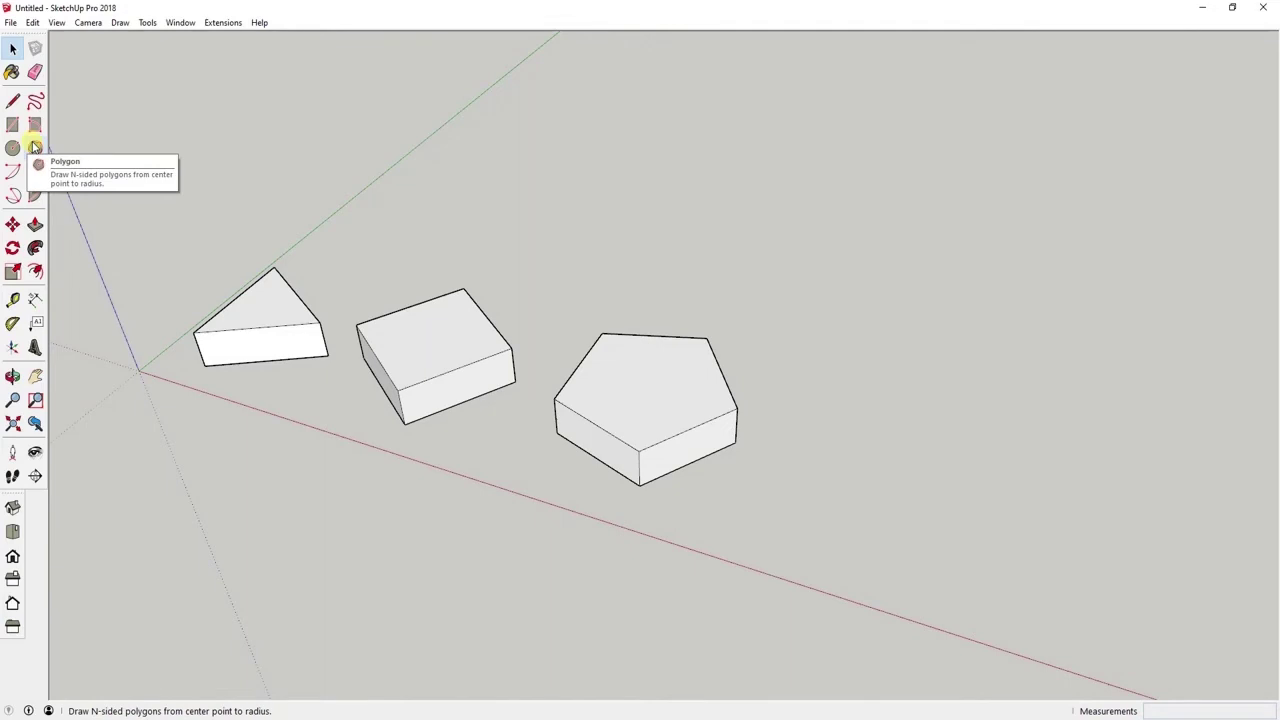
Draw a hexagon right of the pentagonal prism and pull it up to the same 300mm height
left_click(34, 147)
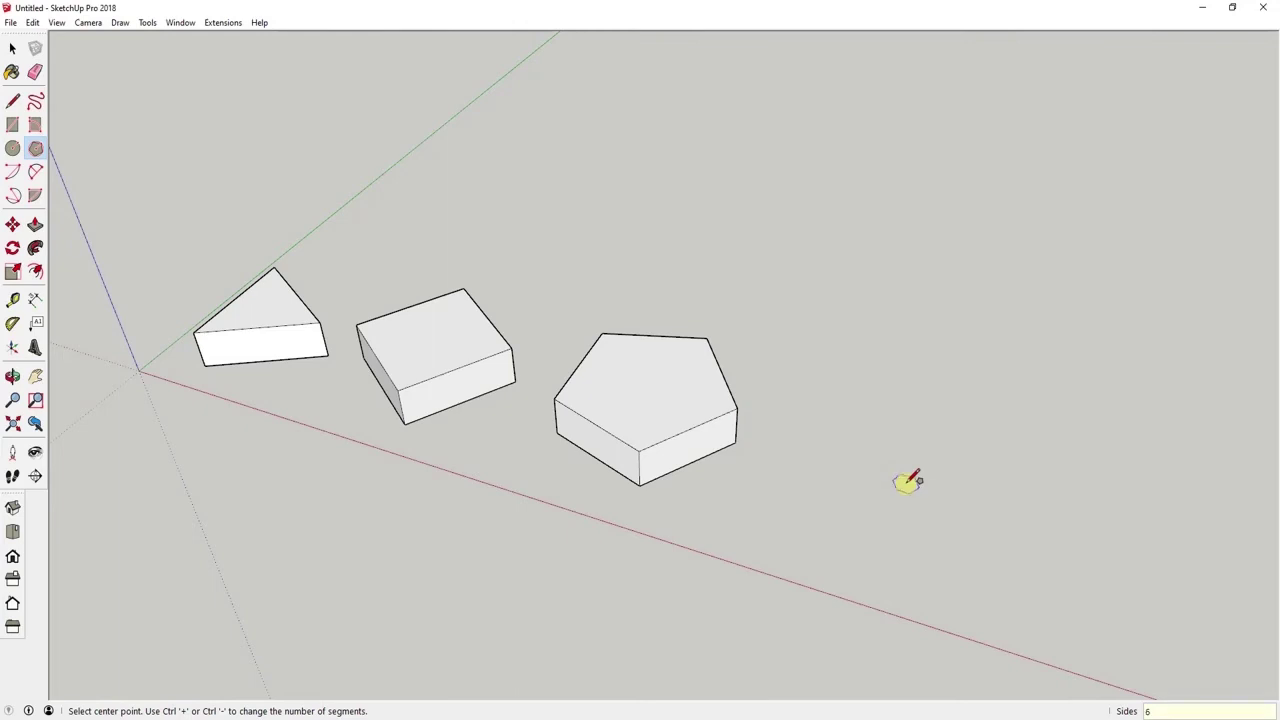
left_click(893, 481)
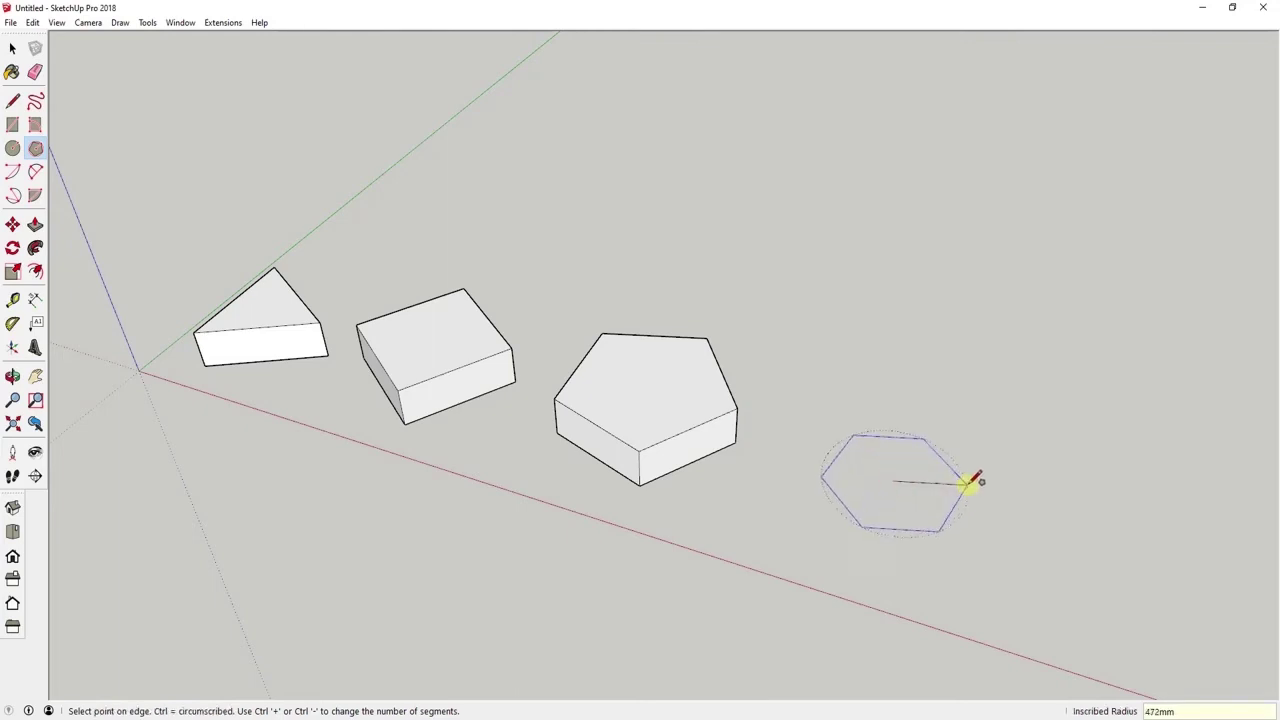
left_click(991, 482)
key("space")
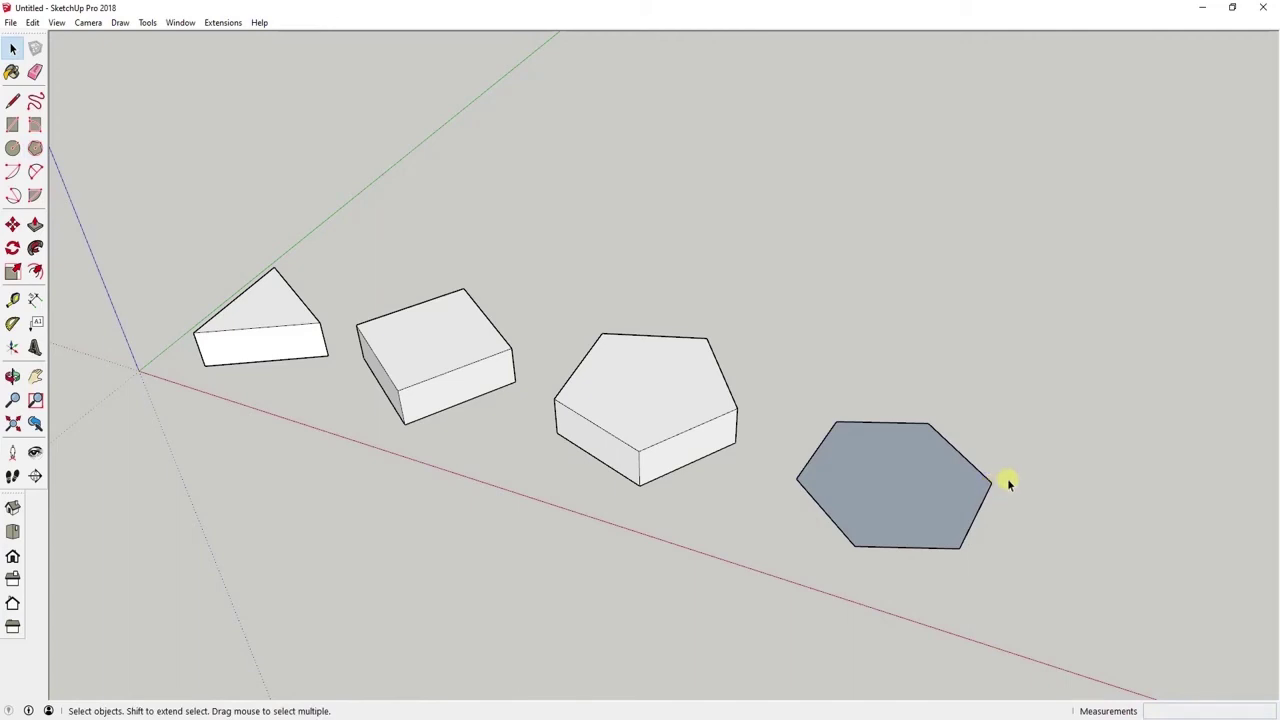
key("p")
left_click(900, 478)
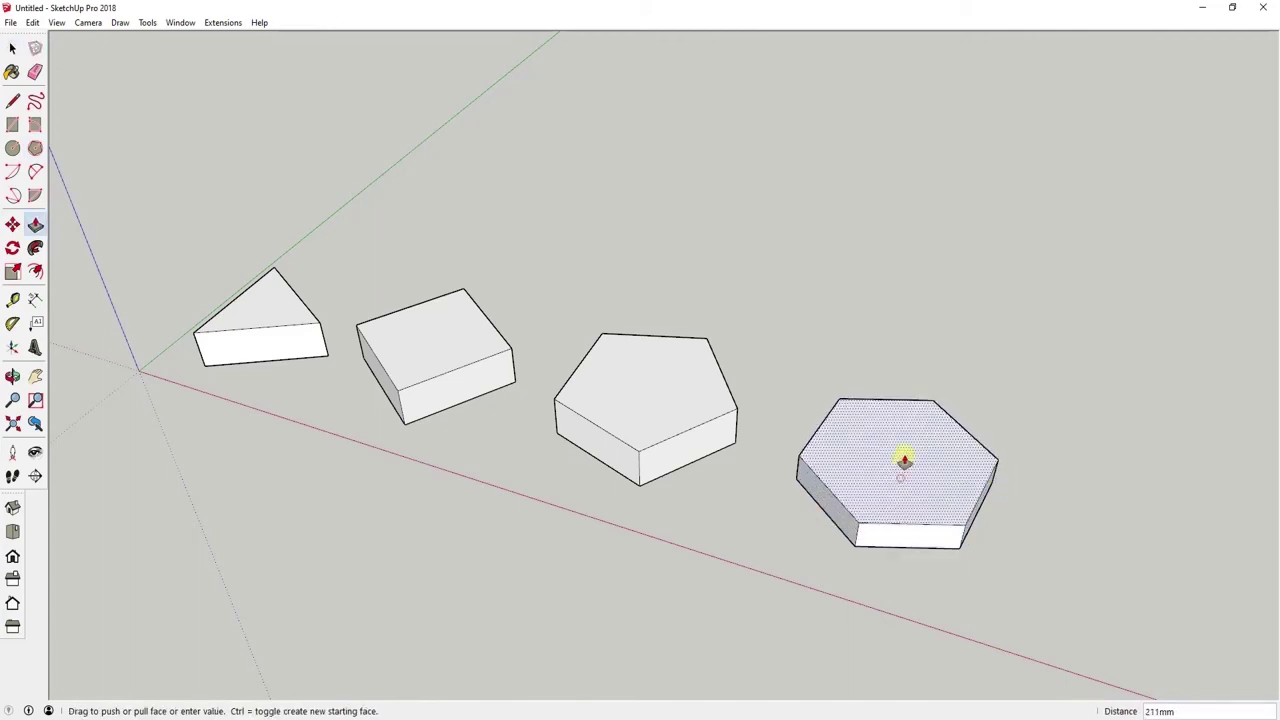
left_click(736, 413)
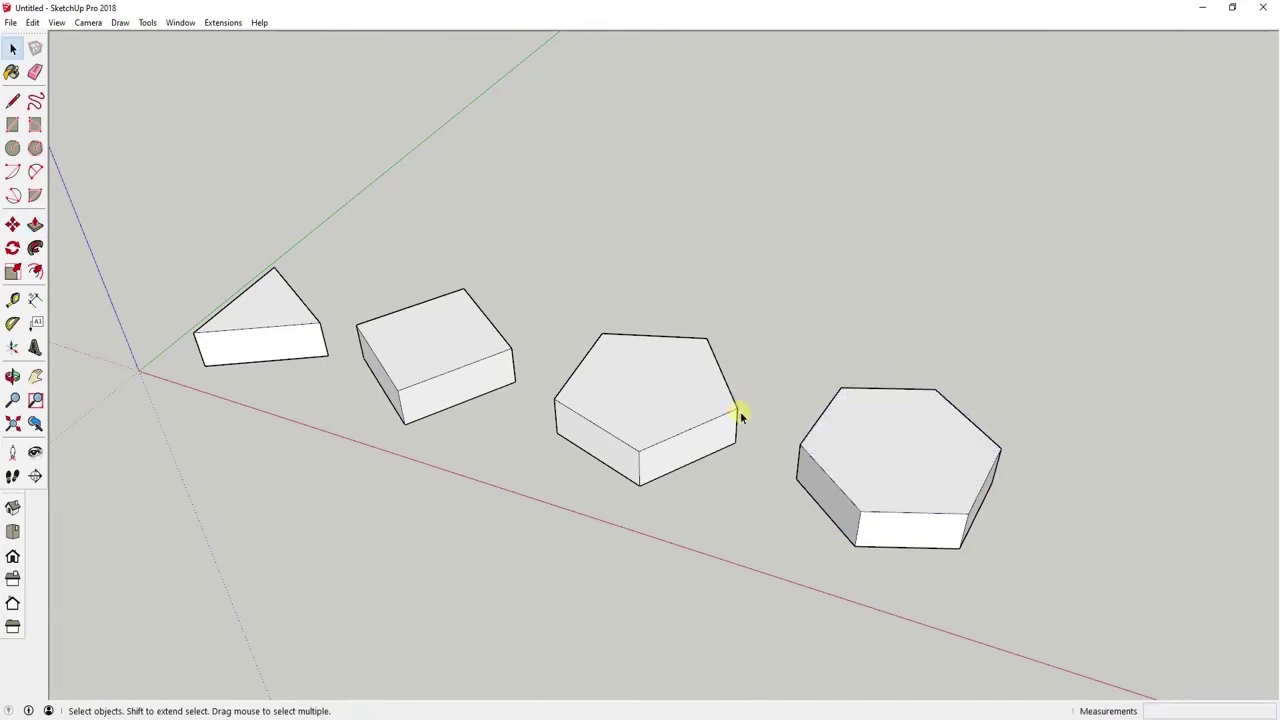
scroll(740, 415, "down", 3)
scroll(801, 342, "up", 2)
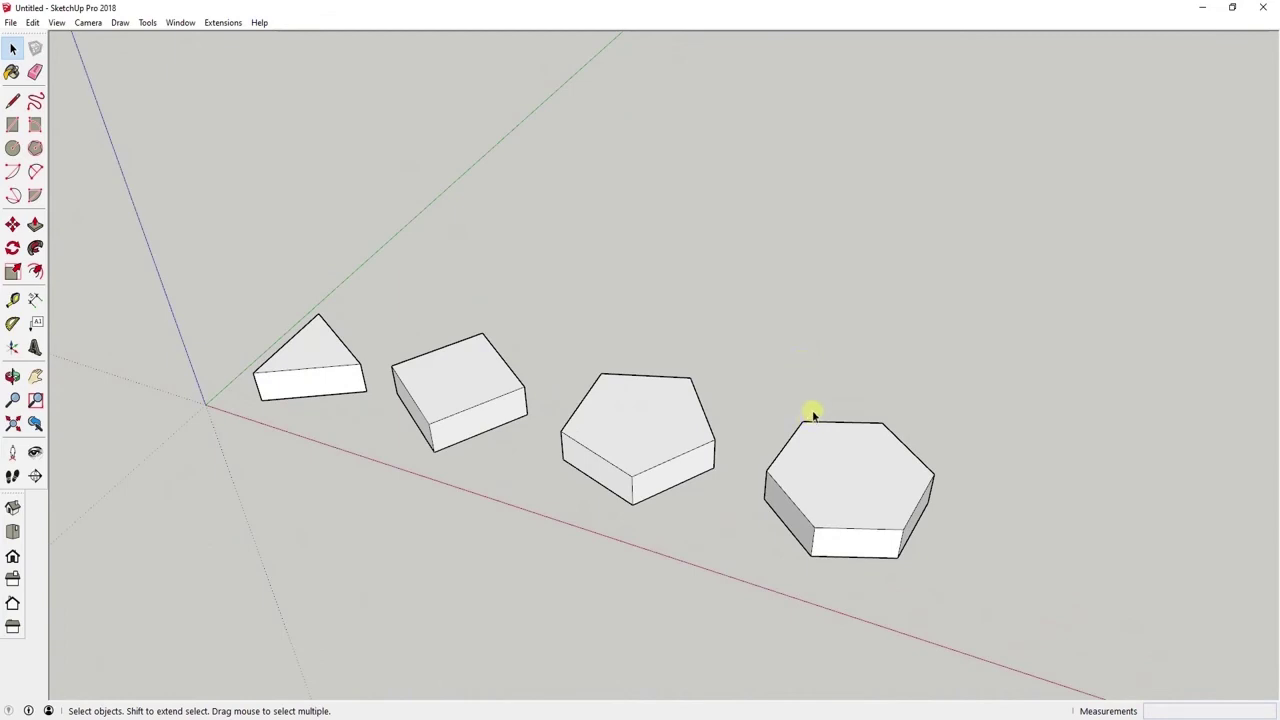
scroll(685, 388, "down", 3)
Pan to open space and draw a large 10-sided polygon behind the four prisms
middle_click_drag(737, 341, 494, 457, "shift")
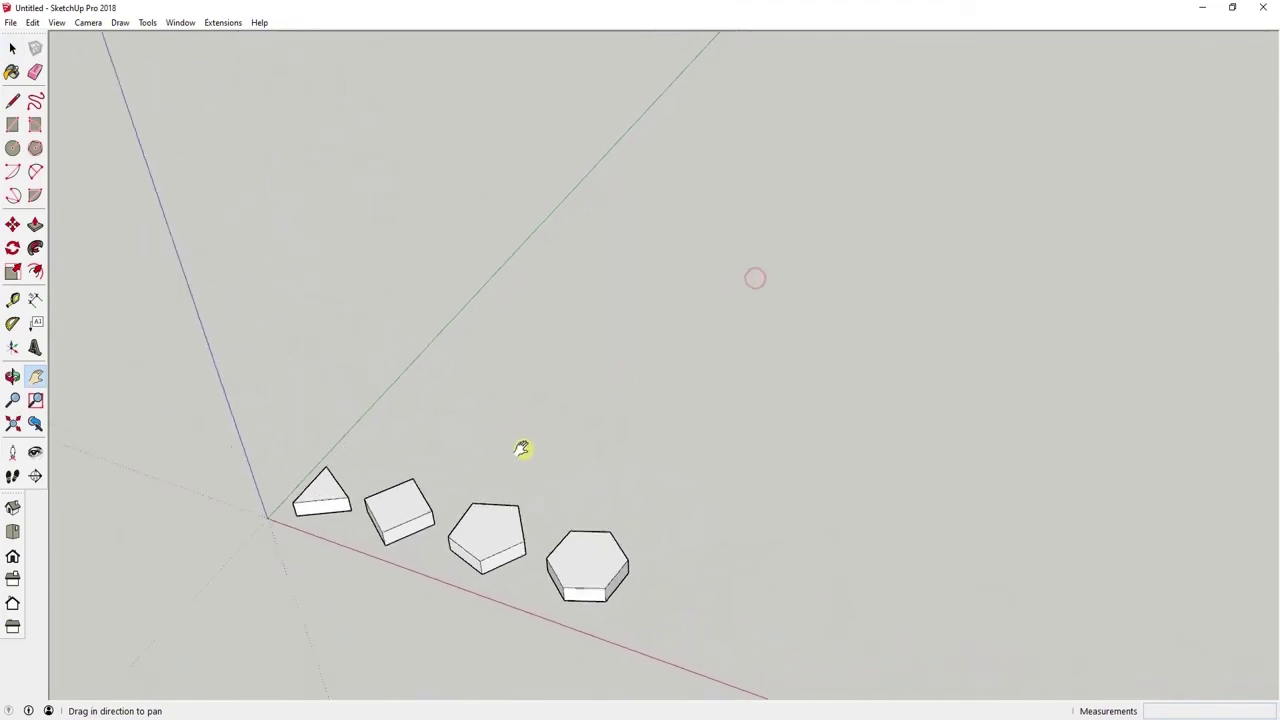
left_click(37, 147)
type("10")
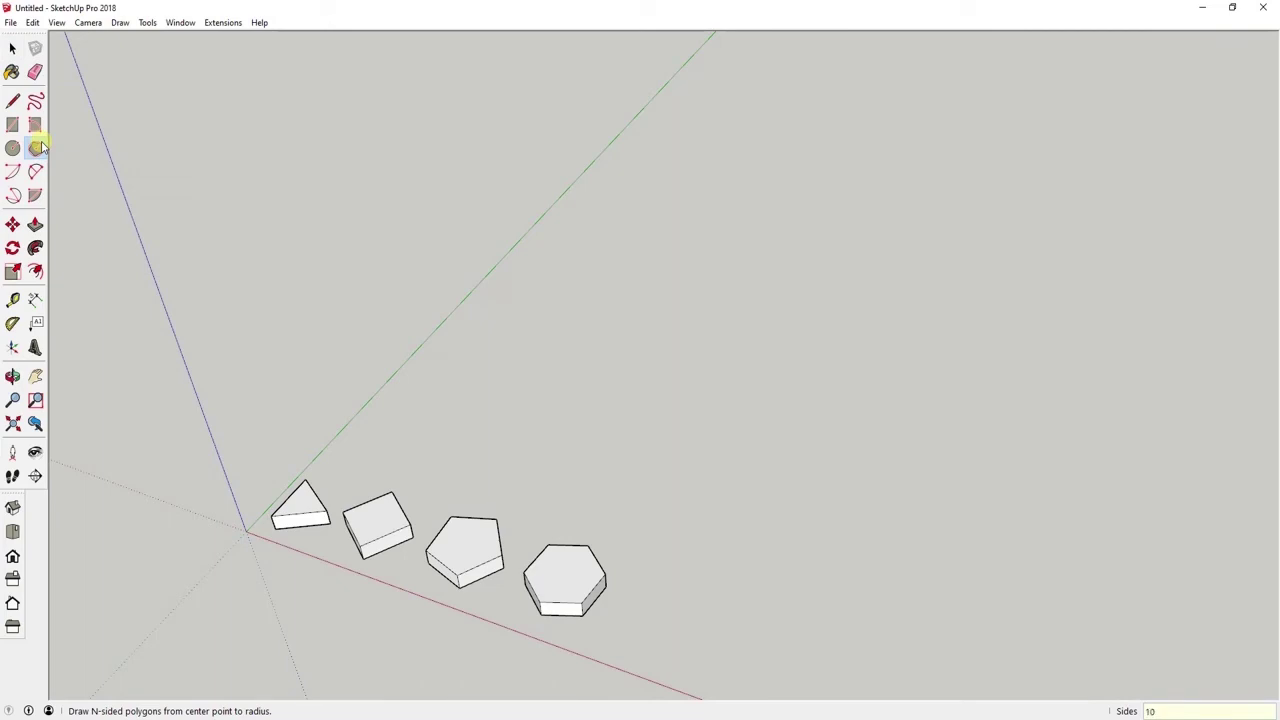
left_click(608, 372)
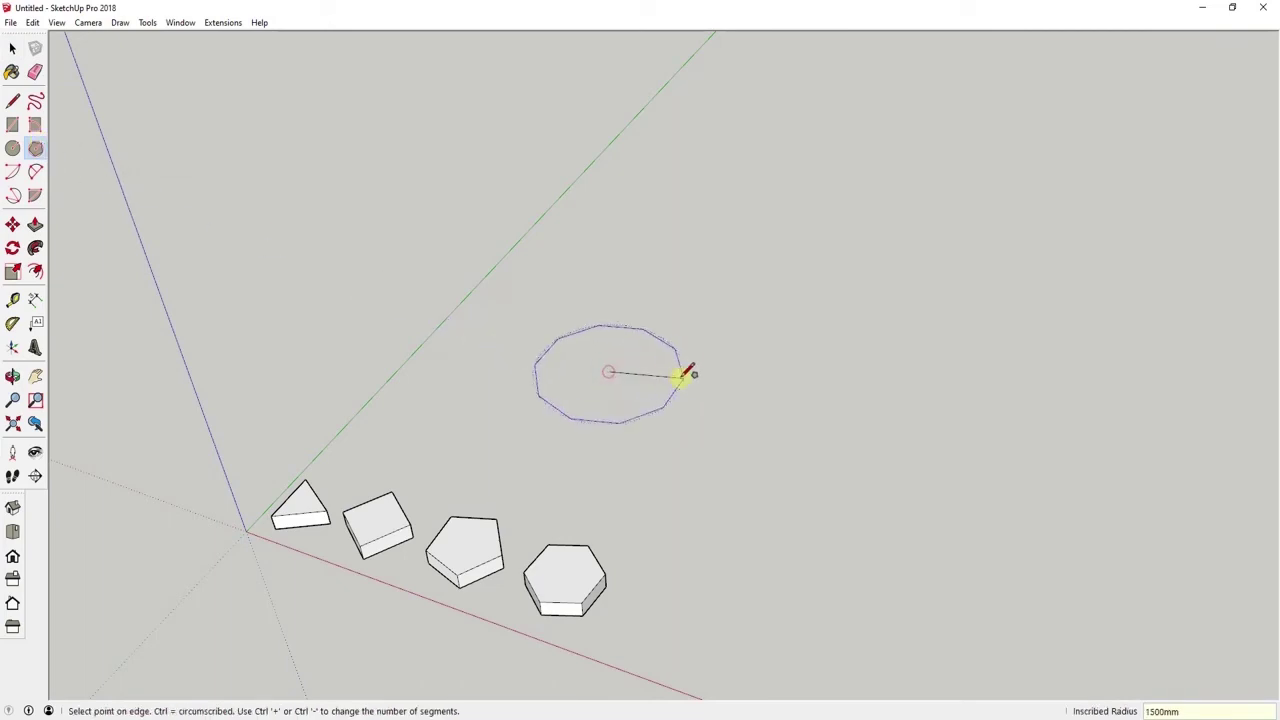
left_click(752, 379)
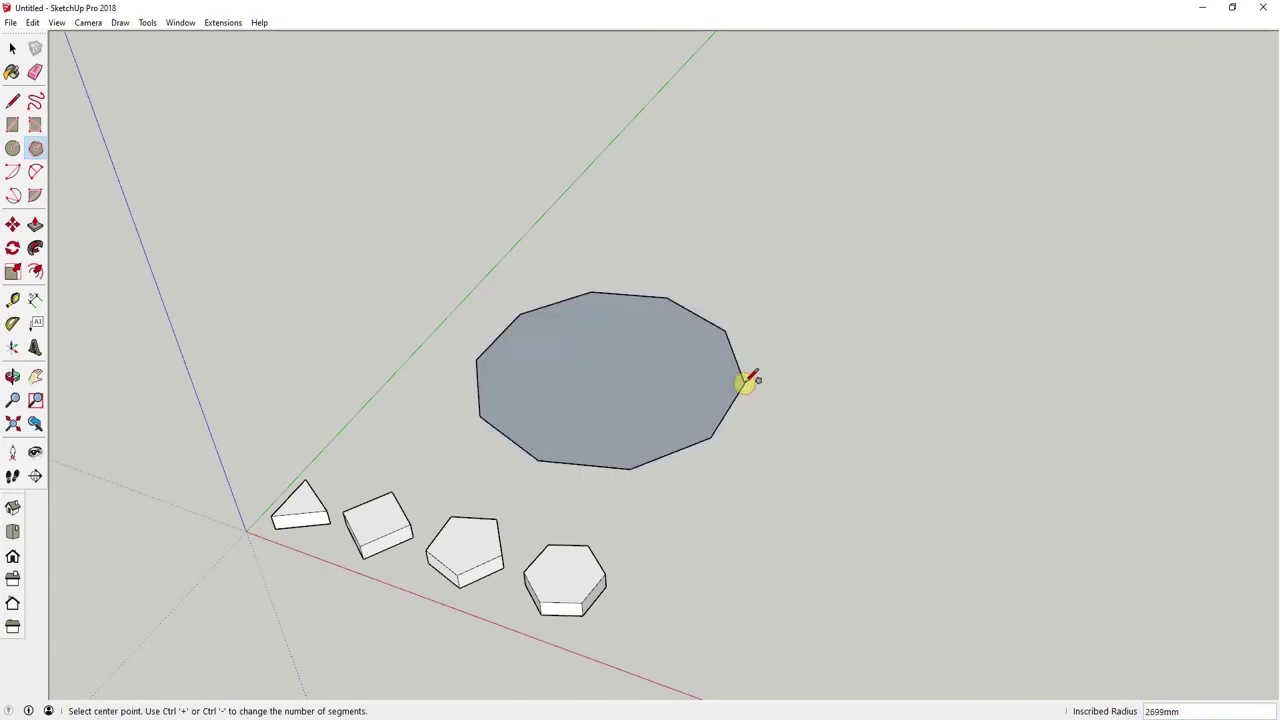
key("space")
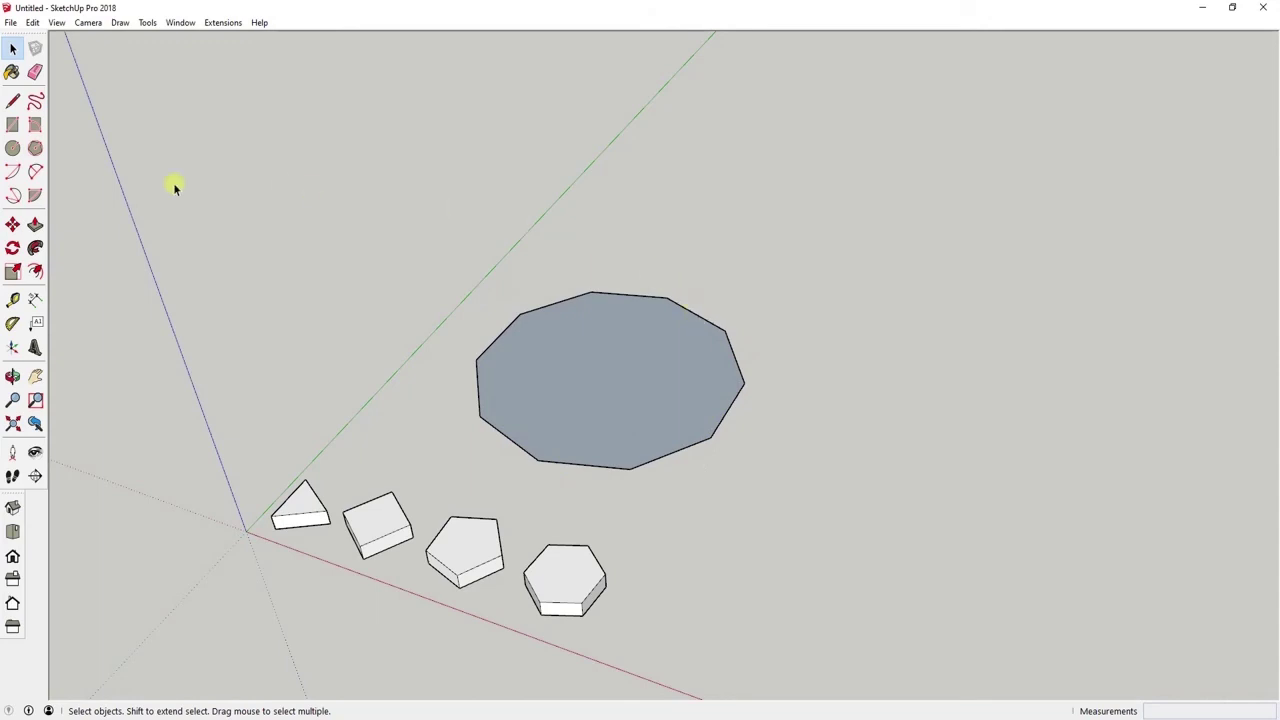
Push/pull the decagon up 587mm and orbit to frame all five prisms
left_click(35, 224)
left_click_drag(614, 363, 616, 343)
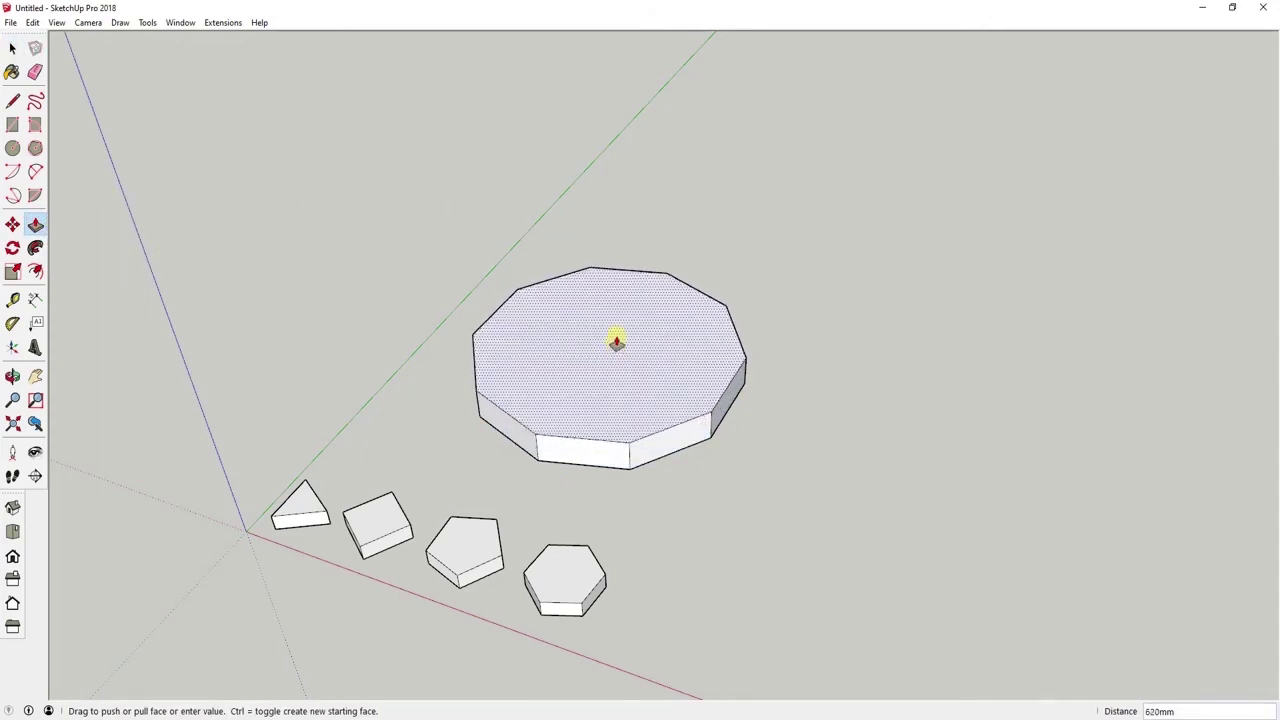
key("space")
mouse_move(418, 483)
middle_mouse_down()
mouse_move(454, 455)
mouse_move(737, 451)
mouse_move(909, 409)
mouse_move(555, 450)
mouse_move(900, 443)
mouse_move(849, 460)
mouse_move(569, 451)
mouse_move(473, 433)
mouse_move(560, 451)
mouse_move(891, 466)
mouse_move(622, 485)
mouse_move(491, 477)
mouse_move(737, 503)
mouse_move(946, 469)
mouse_move(546, 487)
mouse_move(406, 431)
mouse_move(846, 503)
mouse_move(883, 491)
mouse_move(413, 452)
middle_mouse_up()
mouse_move(413, 452)
left_mouse_down()
mouse_move(857, 503)
mouse_move(917, 477)
mouse_move(409, 454)
mouse_move(649, 501)
mouse_move(980, 443)
mouse_move(734, 500)
mouse_move(414, 491)
mouse_move(578, 523)
mouse_move(920, 551)
mouse_move(1020, 489)
mouse_move(560, 497)
mouse_move(533, 483)
left_mouse_up()
key("h")
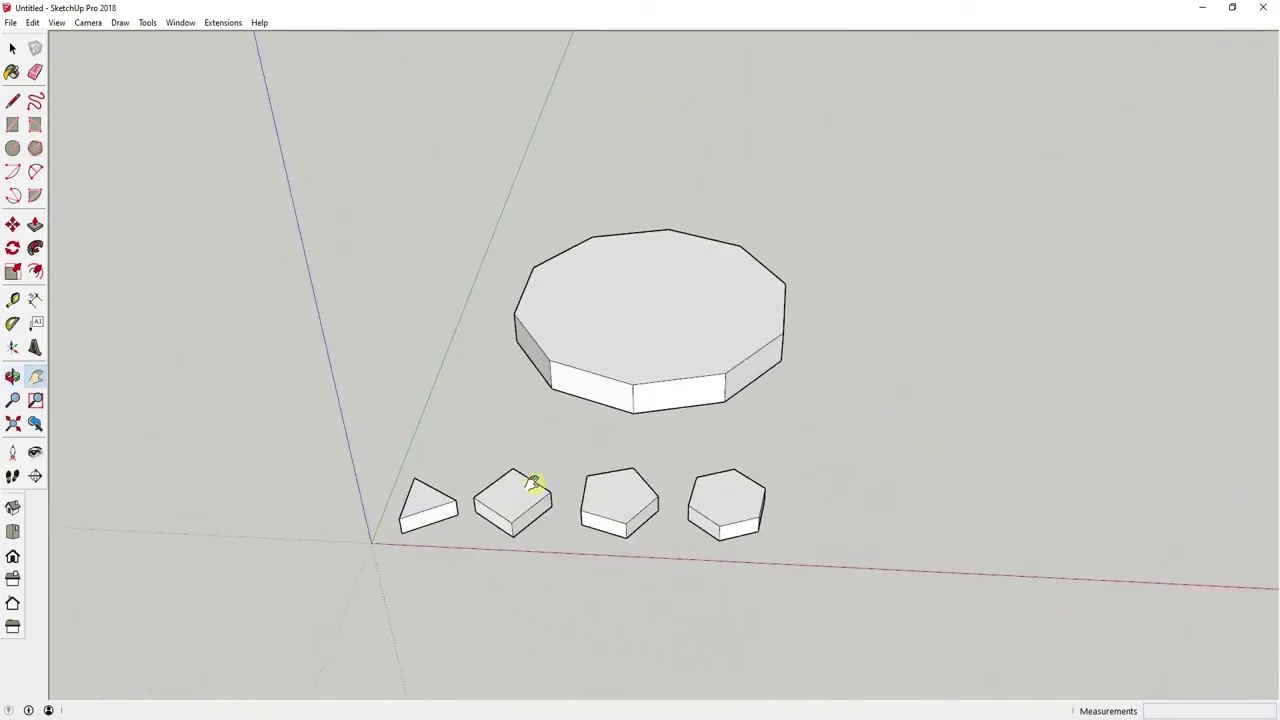